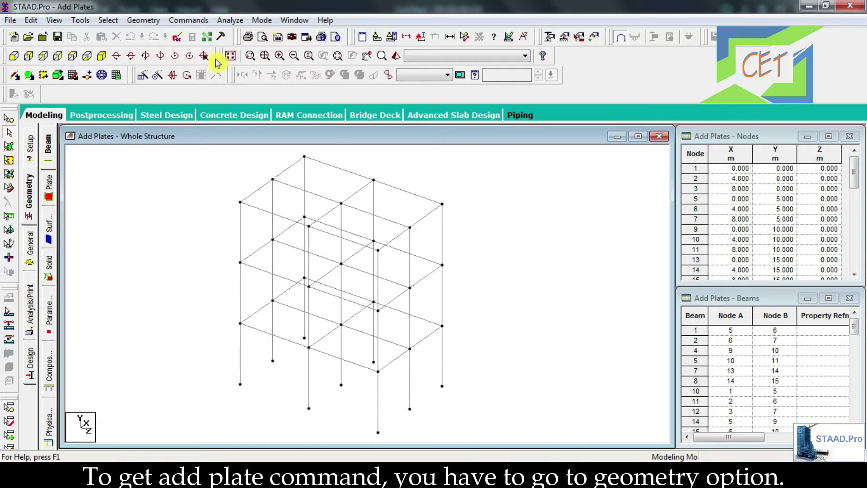
Add a four-node quad plate across one corner bay of the top floor by picking its four nodes.
{"action": "left_click", "coordinate": [159, 21]}
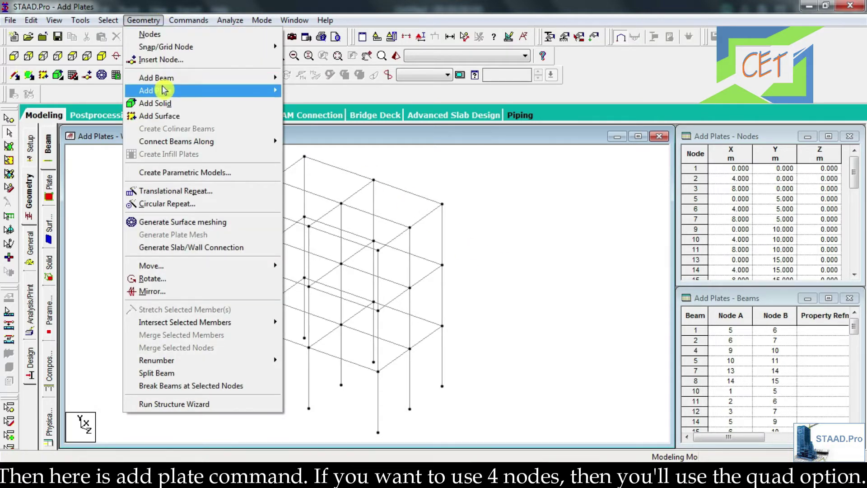
{"action": "mouse_move", "coordinate": [164, 91]}
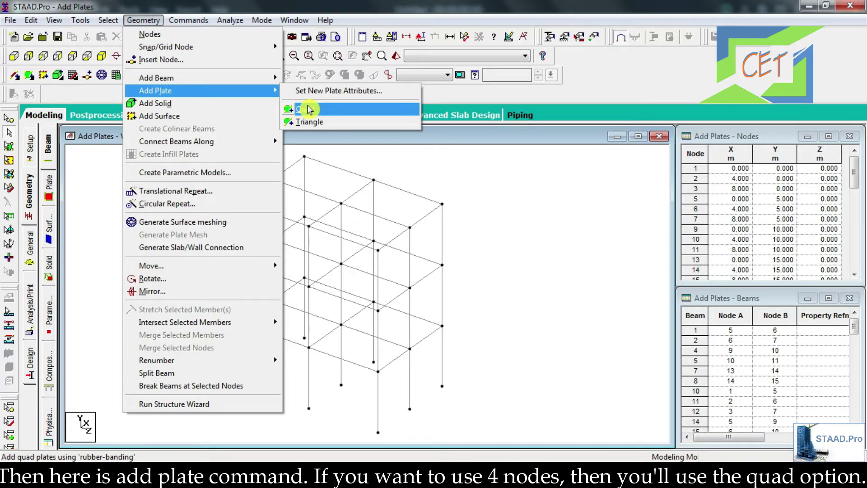
{"action": "left_click", "coordinate": [331, 113]}
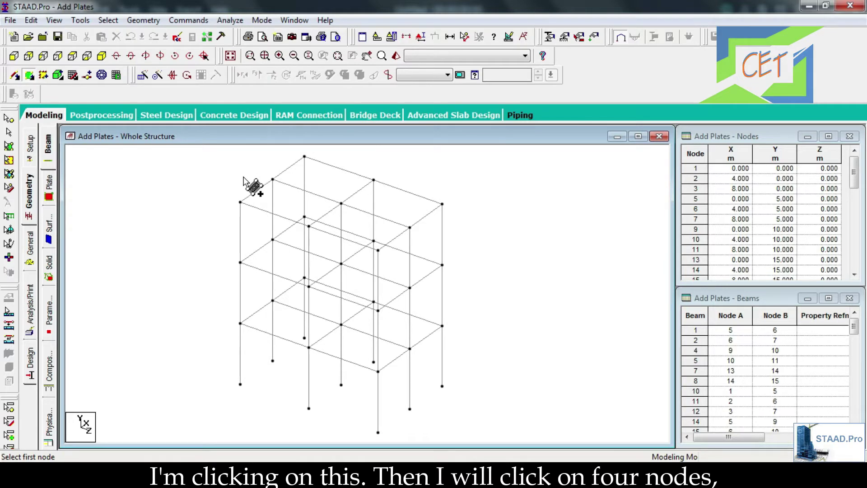
{"action": "scroll", "coordinate": [246, 183], "scroll_direction": "up", "scroll_amount": 5}
{"action": "scroll", "coordinate": [271, 248], "scroll_direction": "up", "scroll_amount": 4}
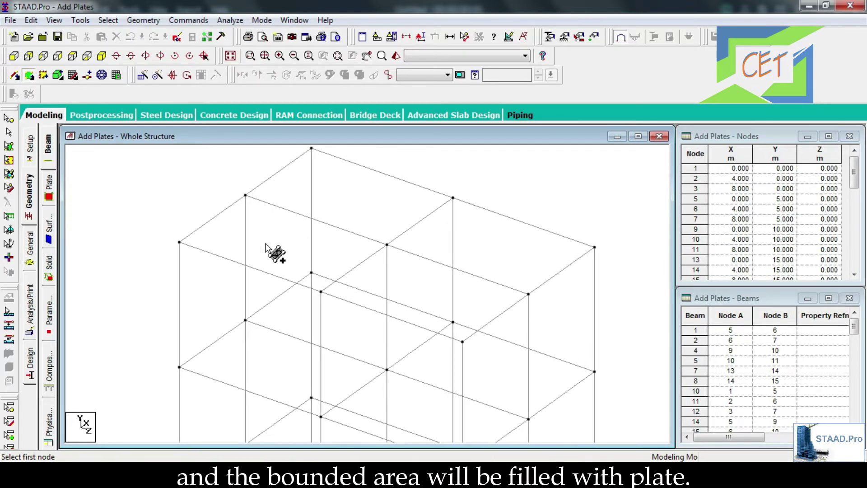
{"action": "scroll", "coordinate": [271, 248], "scroll_direction": "up", "scroll_amount": 1}
{"action": "middle_click_drag", "start_coordinate": [275, 248], "coordinate": [310, 349]}
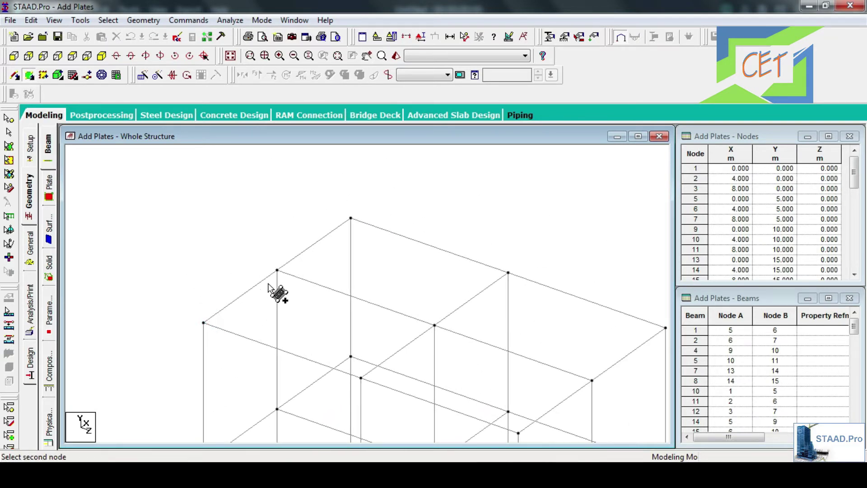
{"action": "left_click", "coordinate": [276, 271]}
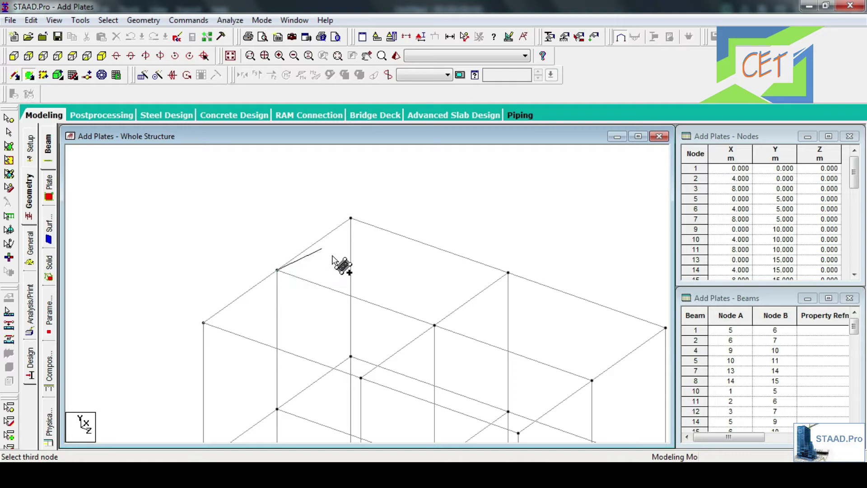
{"action": "left_click", "coordinate": [435, 326]}
{"action": "left_click", "coordinate": [362, 372]}
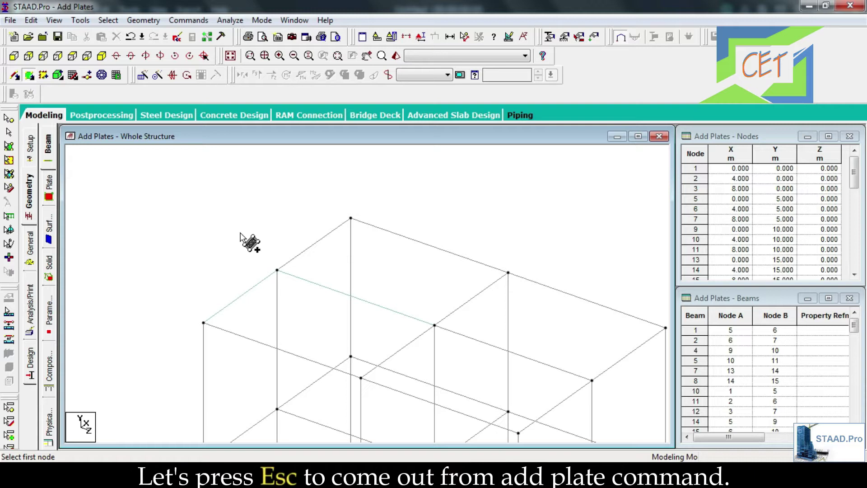
{"action": "key", "text": "Escape"}
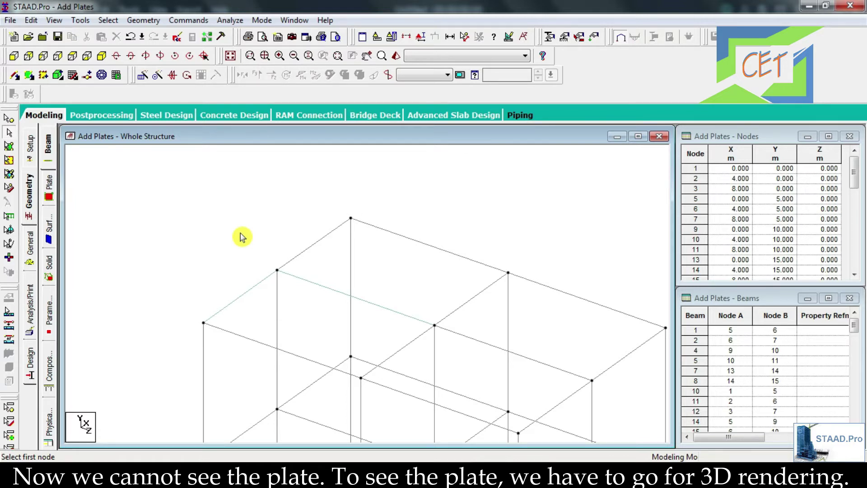
Inspect the quad plate in the 3D rendered view from several angles and close that view.
{"action": "left_click", "coordinate": [396, 56]}
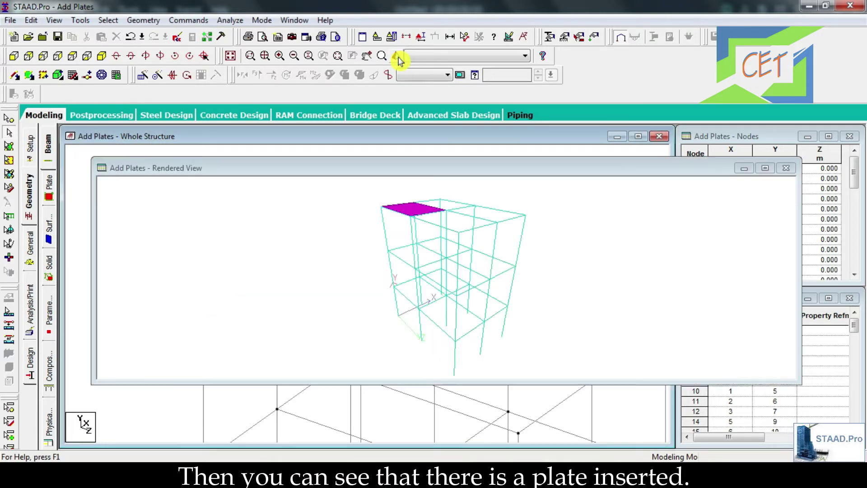
{"action": "left_click_drag", "start_coordinate": [509, 202], "coordinate": [362, 209]}
{"action": "left_click_drag", "start_coordinate": [336, 246], "coordinate": [406, 315]}
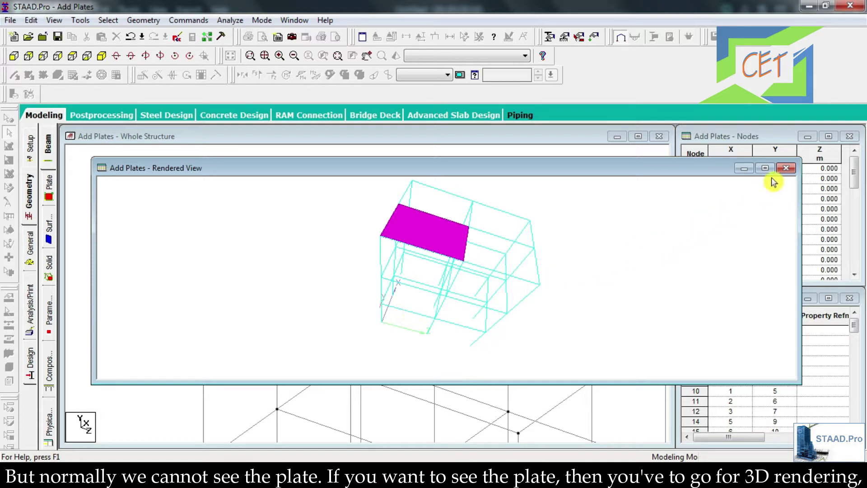
{"action": "left_click", "coordinate": [793, 169]}
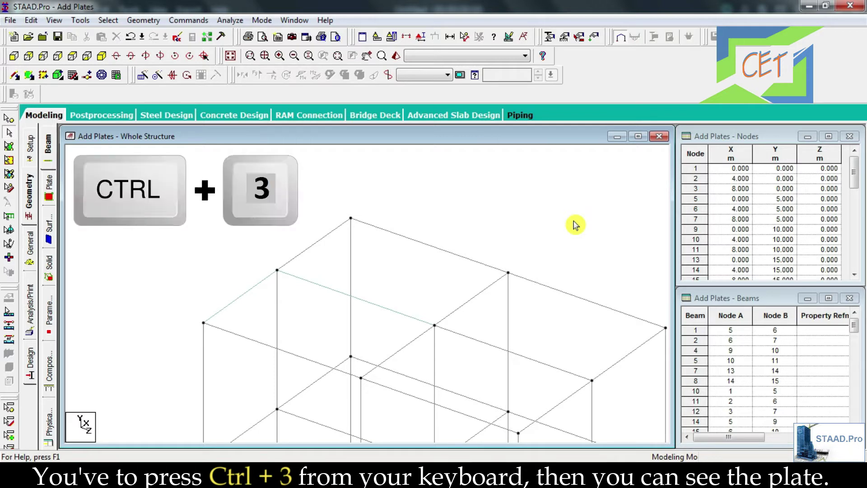
Toggle the filled display of plates on and off, and select and deselect a top-floor beam with the beam cursor.
{"action": "key", "text": "ctrl+3"}
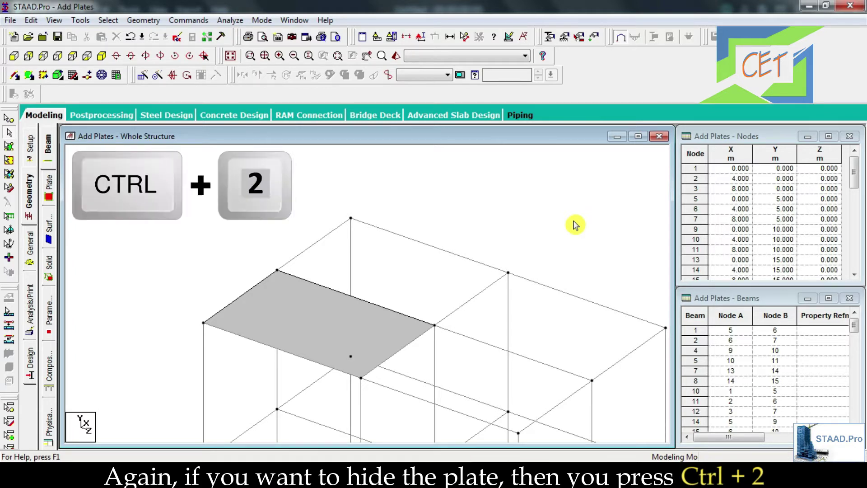
{"action": "key", "text": "ctrl+2"}
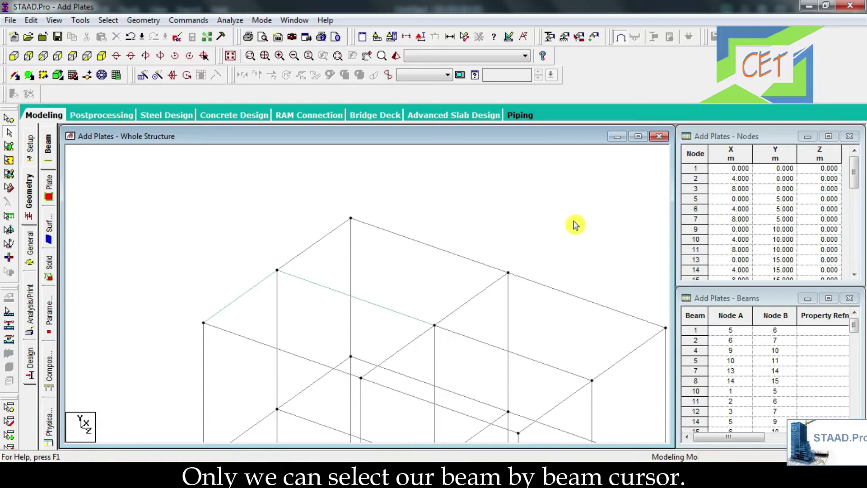
{"action": "left_click", "coordinate": [453, 254]}
{"action": "left_click", "coordinate": [468, 207]}
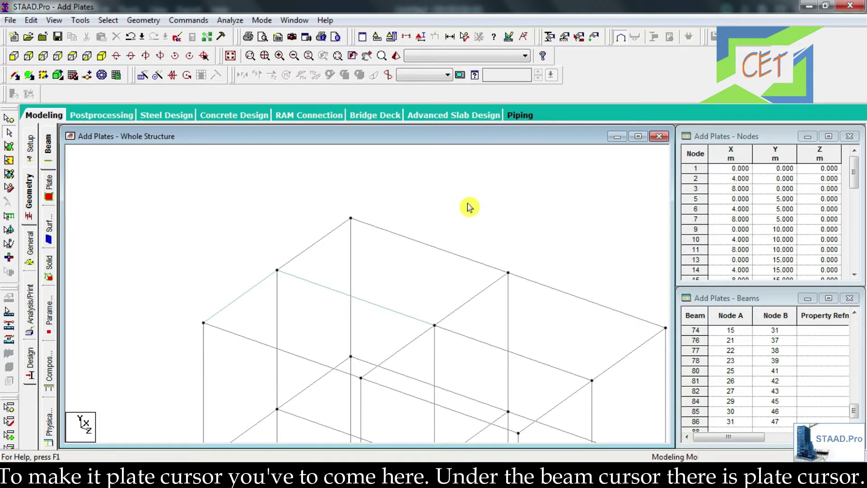
Select the top-floor quad plate with the plates cursor and delete it.
{"action": "left_click", "coordinate": [9, 149]}
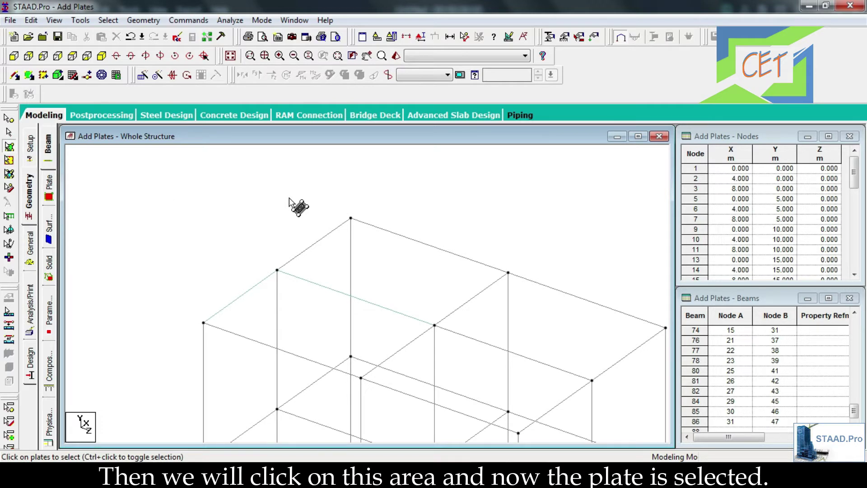
{"action": "left_click", "coordinate": [295, 309]}
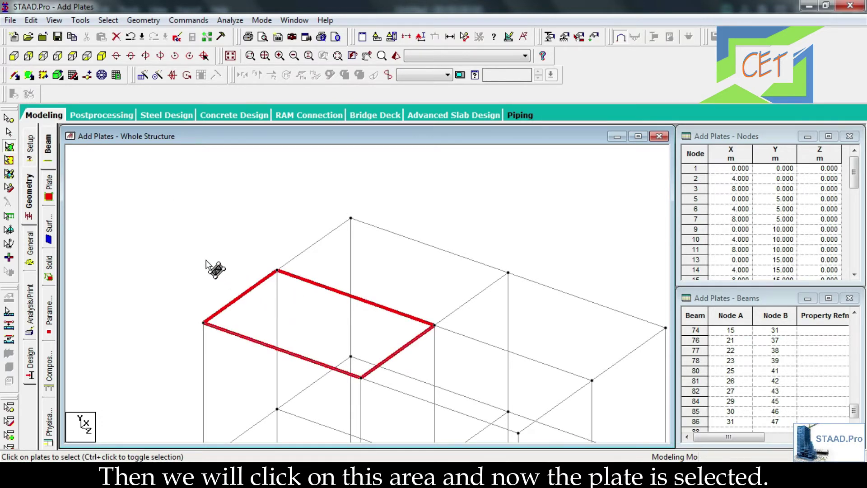
{"action": "key", "text": "Delete"}
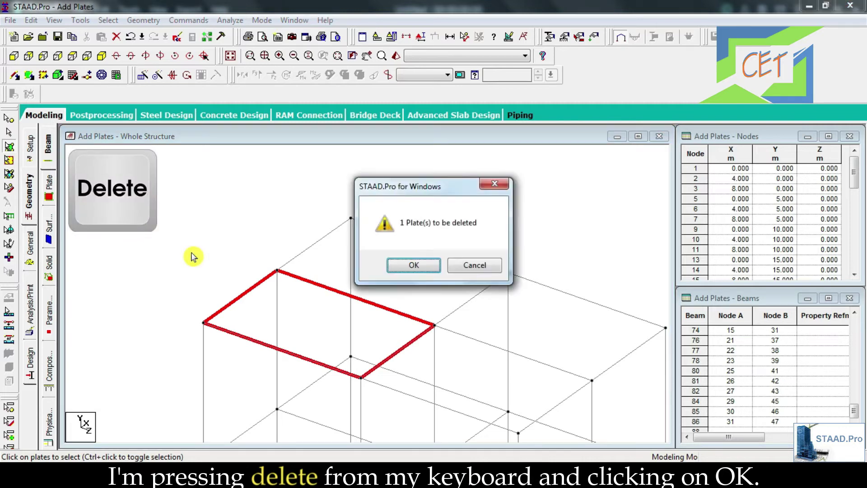
{"action": "left_click", "coordinate": [398, 271]}
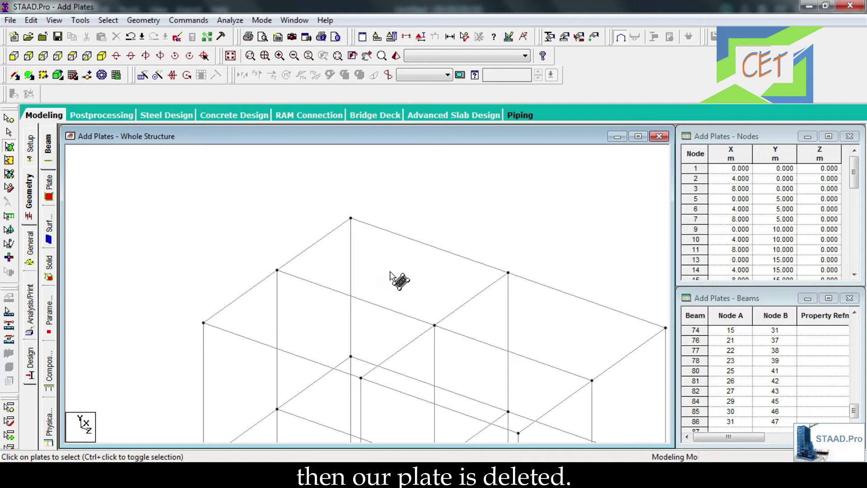
Check the top floor in the rotated 3D rendered view, close it and return to the beam cursor.
{"action": "left_click", "coordinate": [396, 56]}
{"action": "left_click_drag", "start_coordinate": [531, 248], "coordinate": [580, 257]}
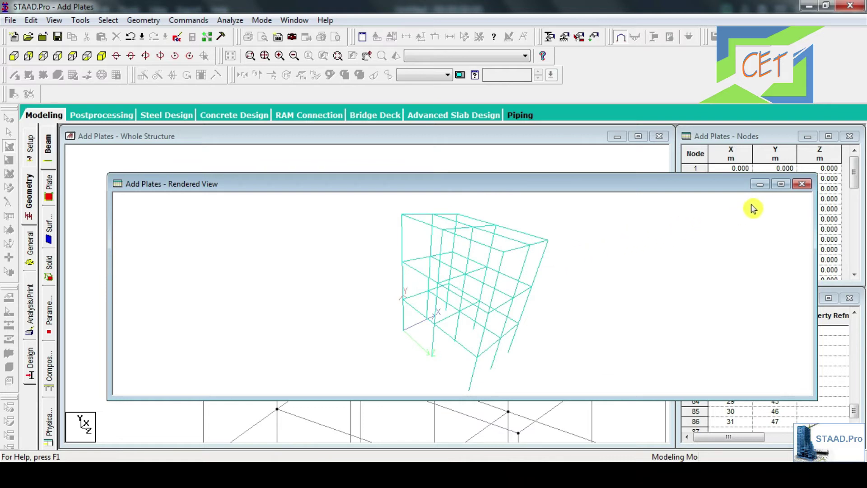
{"action": "left_click", "coordinate": [802, 185]}
{"action": "key", "text": "Escape"}
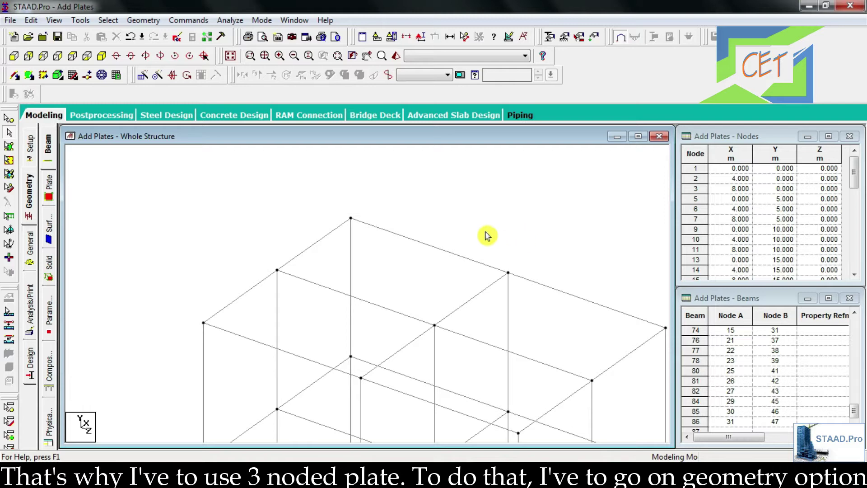
{"action": "left_click", "coordinate": [150, 21]}
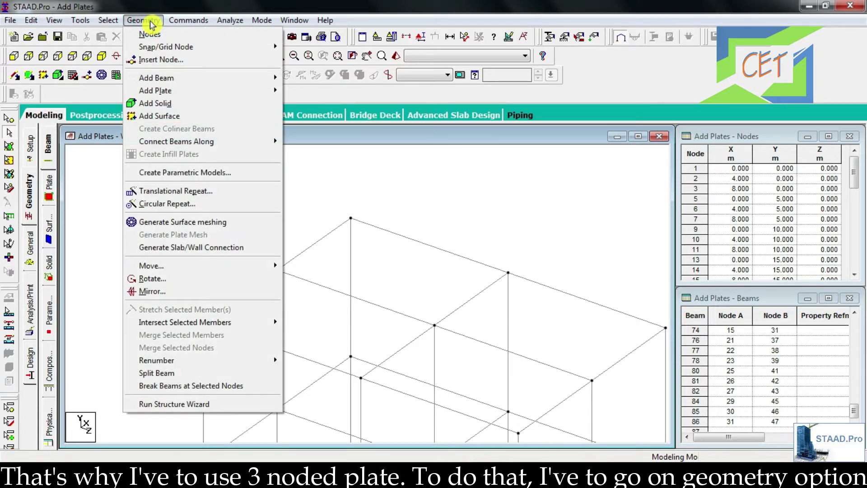
{"action": "mouse_move", "coordinate": [167, 90]}
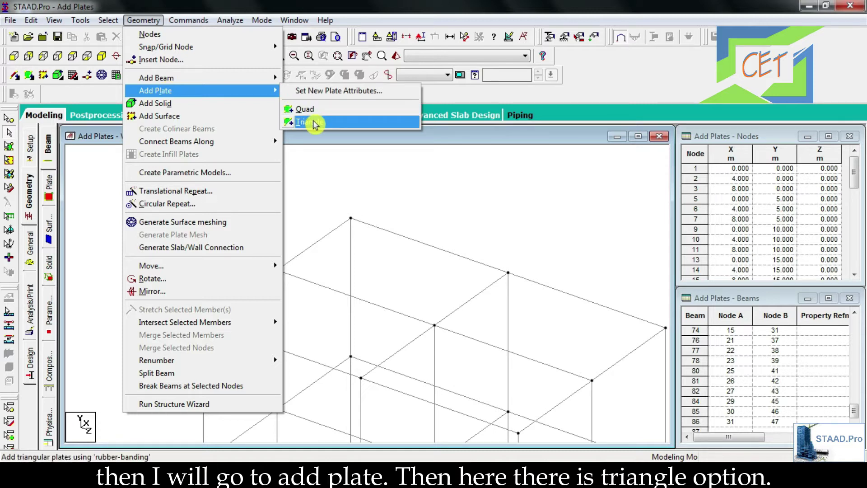
{"action": "key", "text": "Escape"}
{"action": "key", "text": "Escape"}
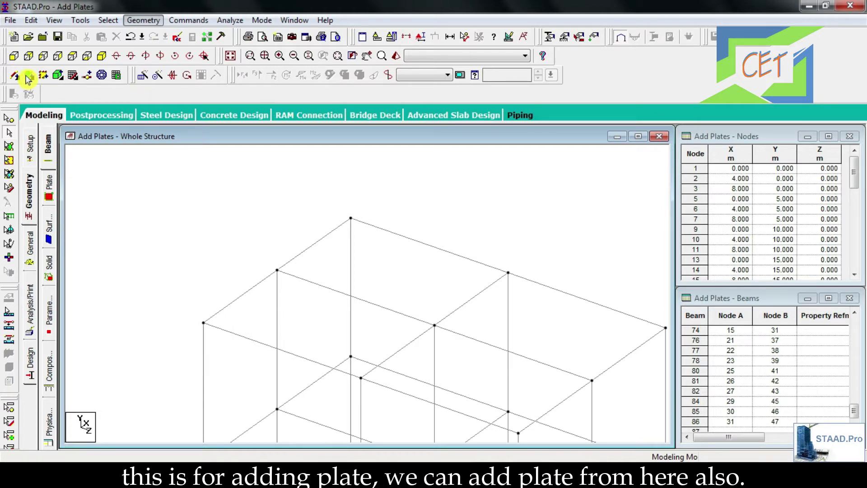
Add a three-node triangular plate at the corner of the top floor, spanning half of the corner bay.
{"action": "left_click", "coordinate": [28, 79]}
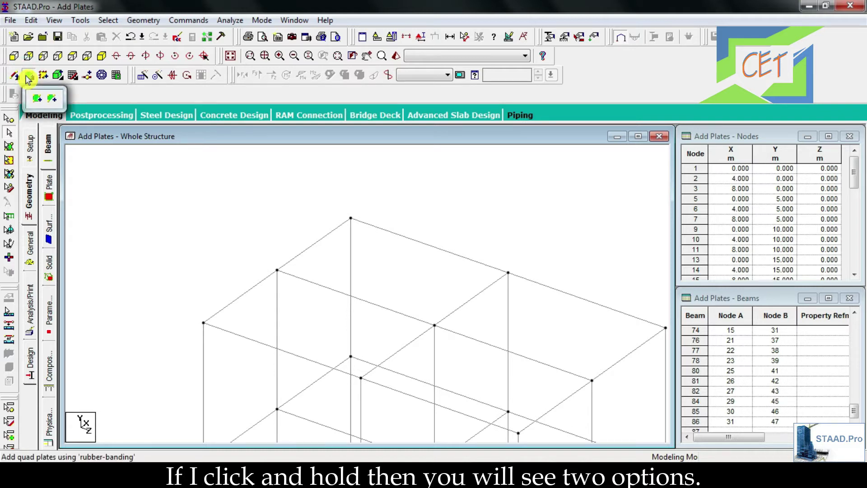
{"action": "left_click_drag", "start_coordinate": [28, 79], "coordinate": [35, 96]}
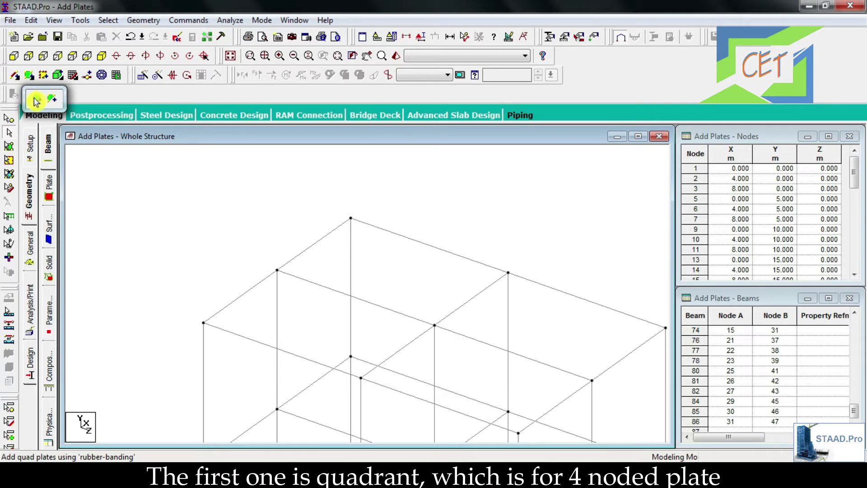
{"action": "left_click_drag", "start_coordinate": [36, 101], "coordinate": [54, 102]}
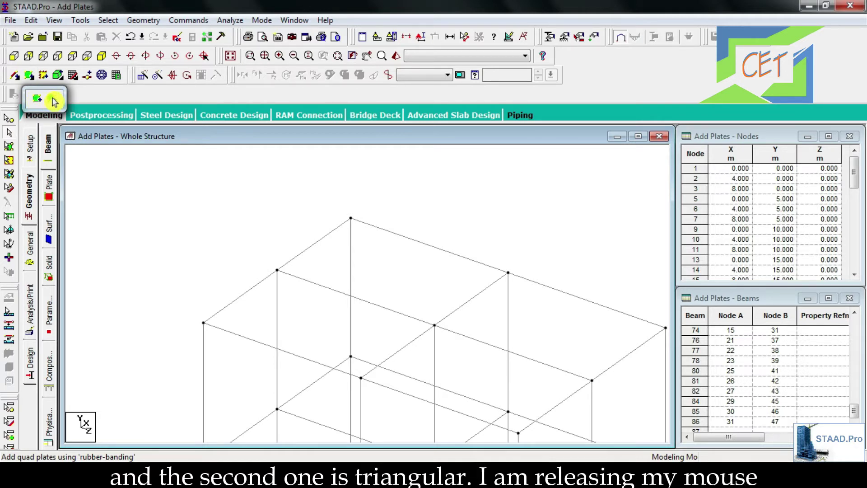
{"action": "left_click_drag", "start_coordinate": [54, 102], "coordinate": [54, 101]}
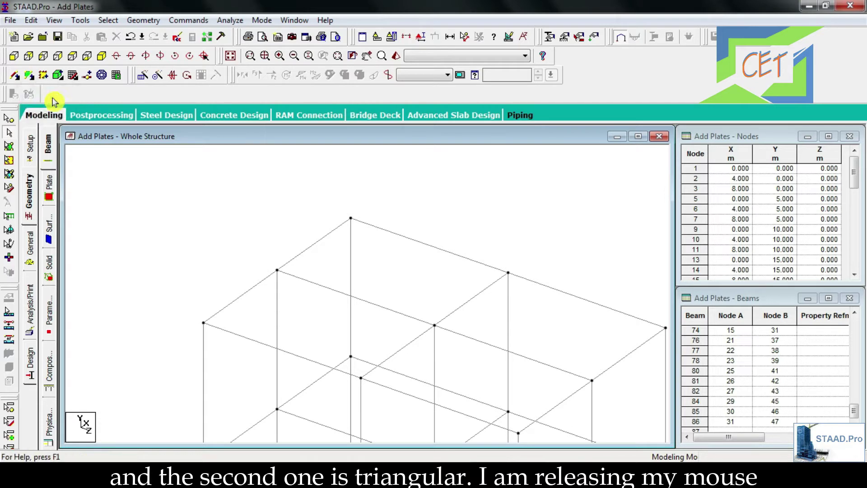
{"action": "left_click", "coordinate": [29, 77]}
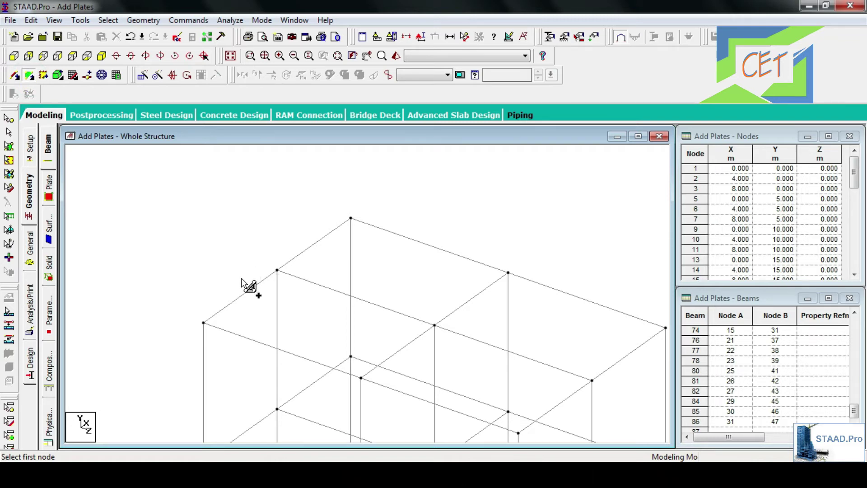
{"action": "left_click", "coordinate": [203, 324]}
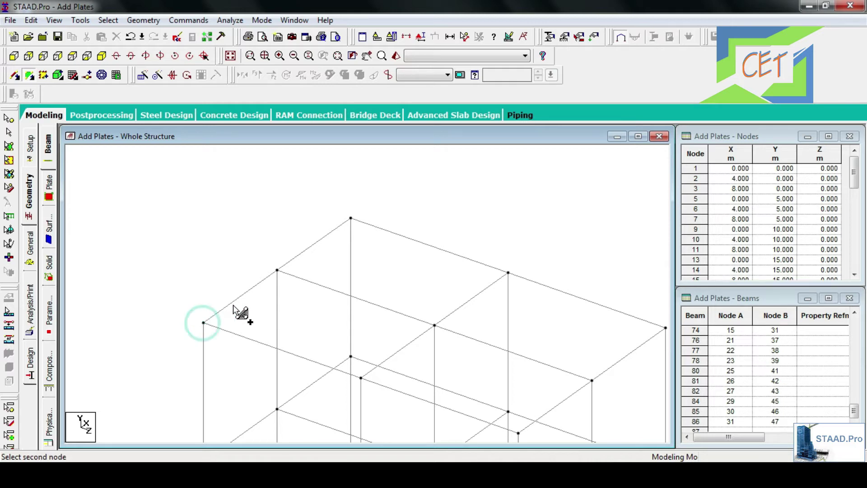
{"action": "left_click", "coordinate": [276, 271]}
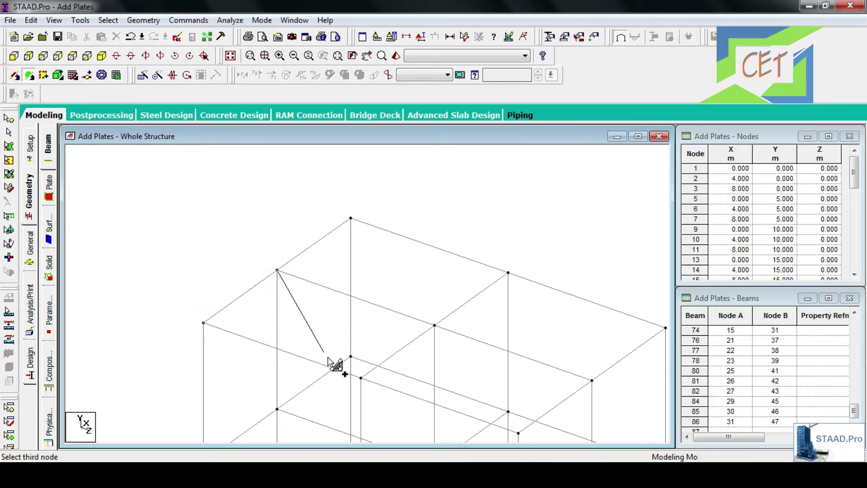
{"action": "left_click", "coordinate": [361, 377]}
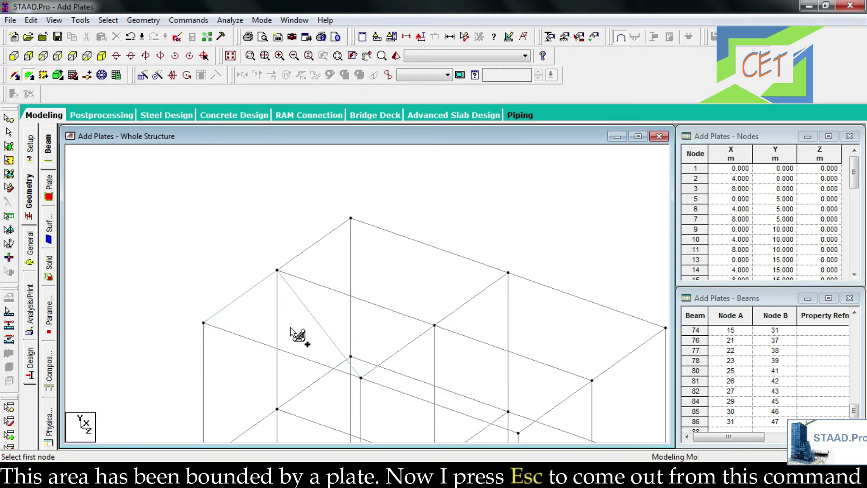
{"action": "key", "text": "Escape"}
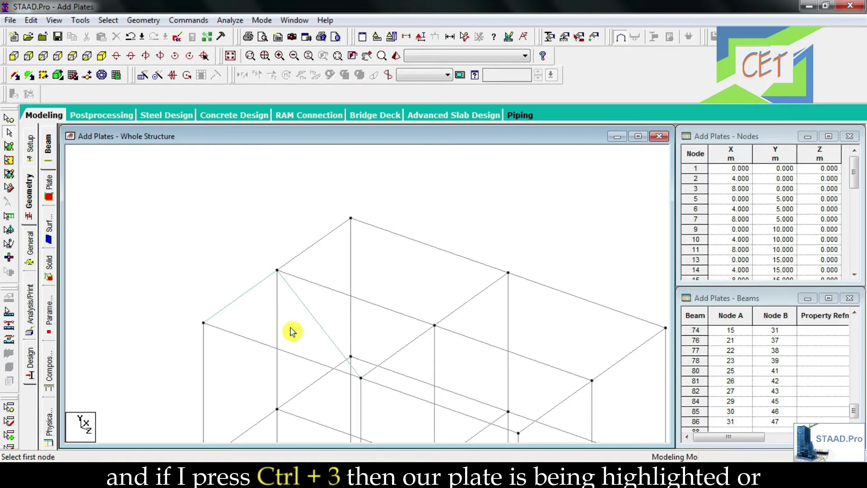
Turn on the filled display of plates and inspect the triangular plate in the rotated 3D rendered view.
{"action": "key", "text": "ctrl+3"}
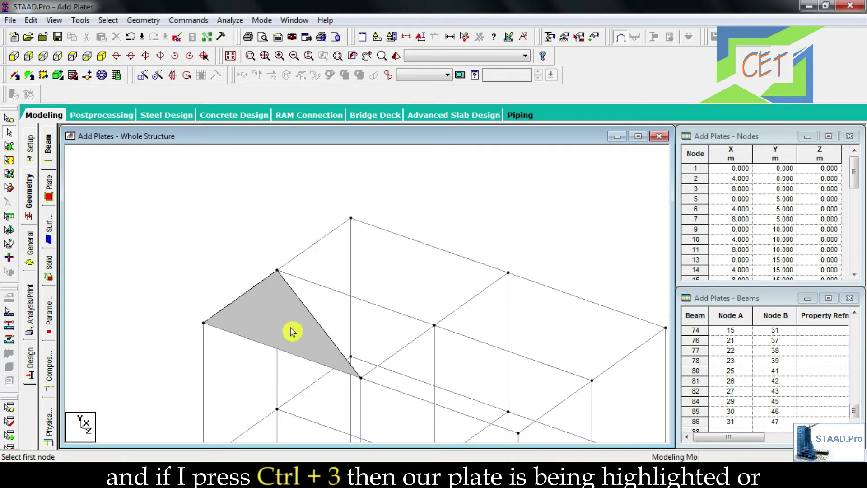
{"action": "left_click", "coordinate": [395, 57]}
{"action": "left_click_drag", "start_coordinate": [581, 295], "coordinate": [499, 348]}
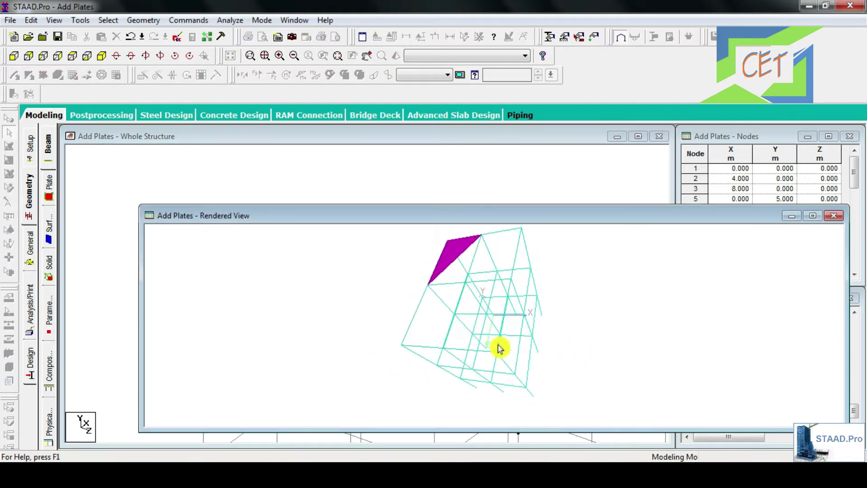
{"action": "left_click", "coordinate": [834, 216]}
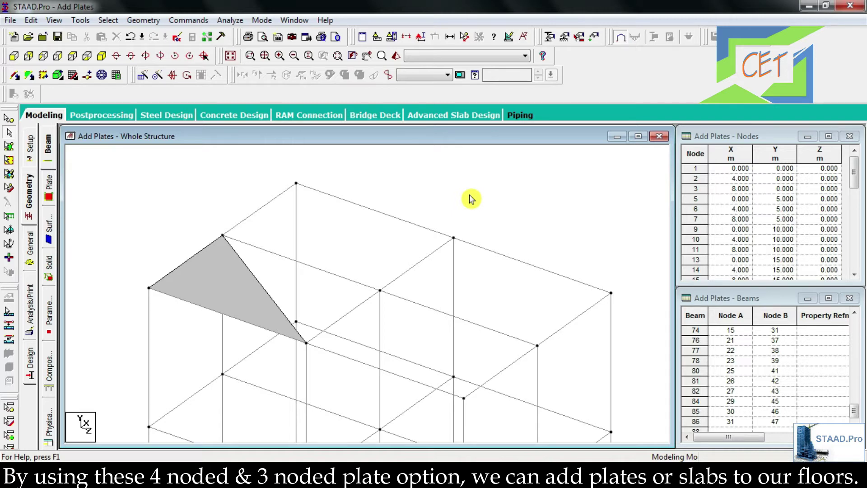
Add a second three-node plate that fills the remaining half of the top floor's corner bay.
{"action": "left_click", "coordinate": [30, 77]}
{"action": "left_click", "coordinate": [222, 235]}
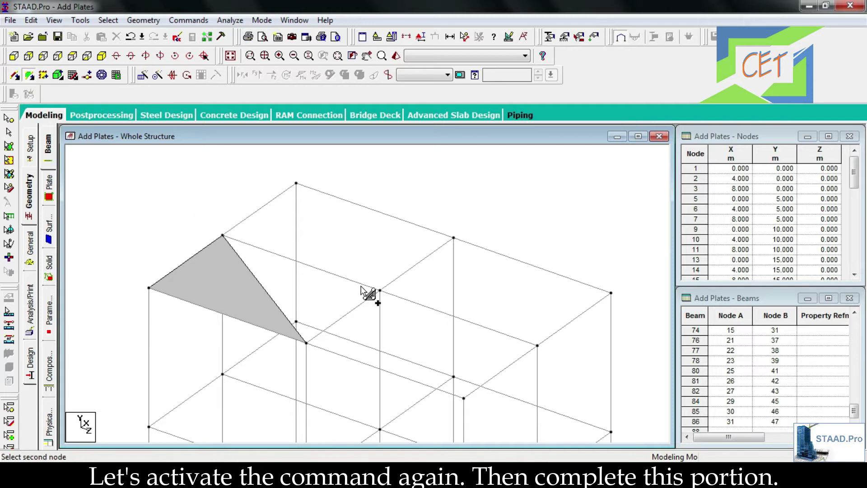
{"action": "left_click", "coordinate": [380, 290]}
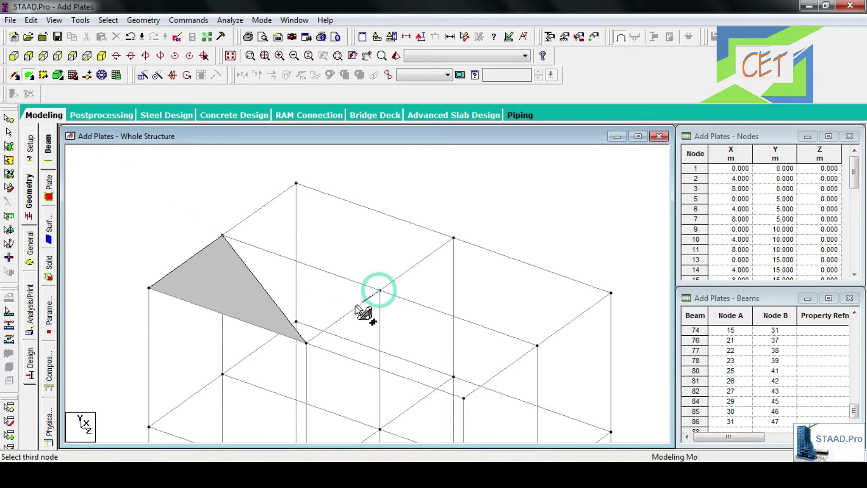
{"action": "left_click", "coordinate": [306, 343]}
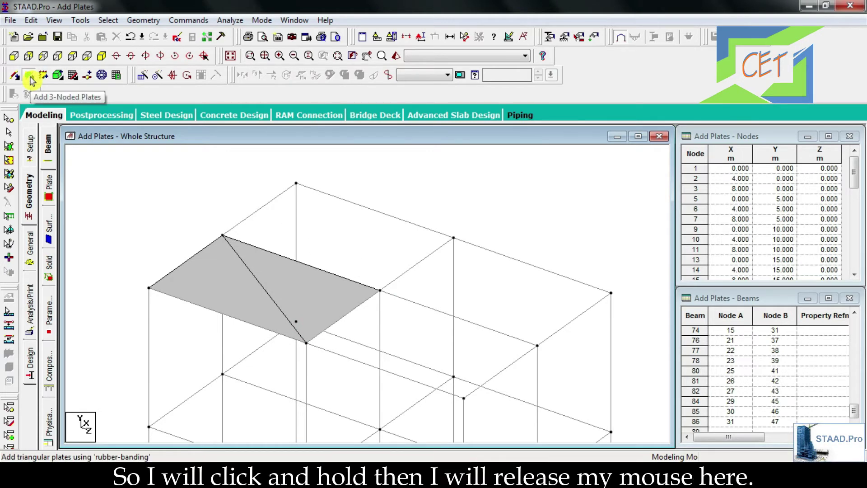
Switch to four-node plates and add one to each of the three remaining bays of the top floor.
{"action": "left_click_drag", "start_coordinate": [31, 81], "coordinate": [37, 102]}
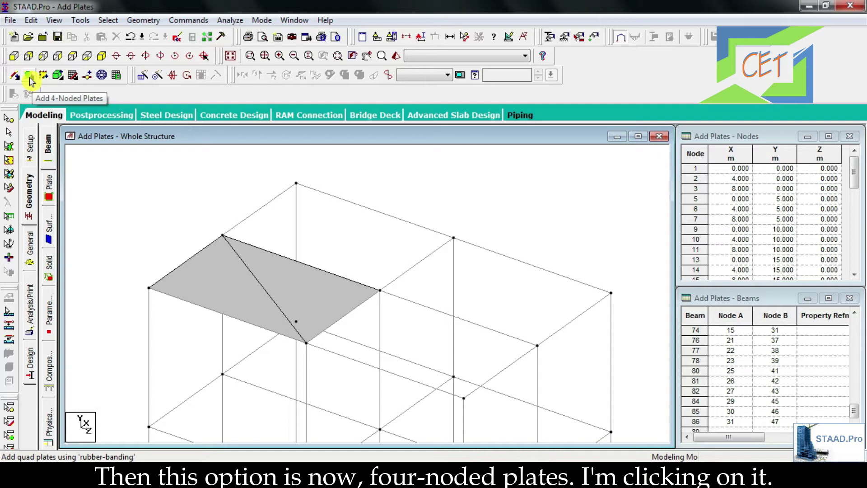
{"action": "left_click", "coordinate": [31, 81]}
{"action": "left_click", "coordinate": [223, 235]}
{"action": "left_click", "coordinate": [296, 183]}
{"action": "left_click", "coordinate": [454, 239]}
{"action": "left_click", "coordinate": [380, 289]}
{"action": "left_click", "coordinate": [454, 238]}
{"action": "left_click", "coordinate": [612, 293]}
{"action": "left_click", "coordinate": [537, 346]}
{"action": "left_click", "coordinate": [537, 346]}
{"action": "left_click", "coordinate": [379, 290]}
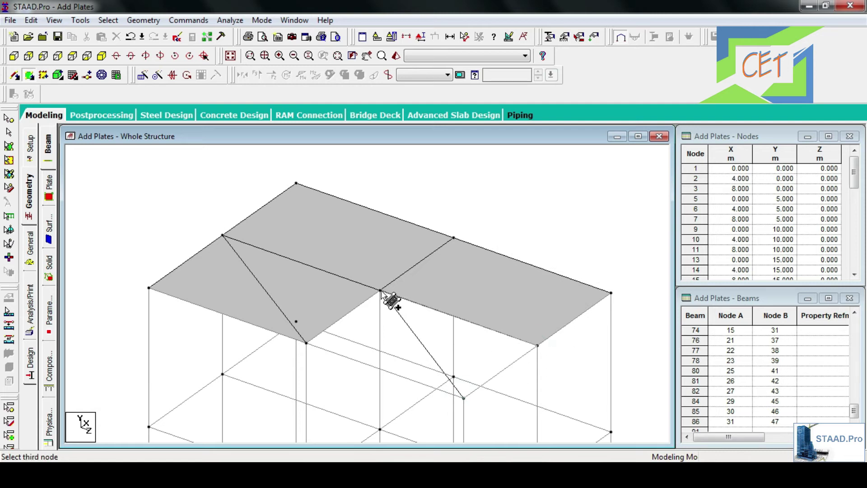
{"action": "left_click", "coordinate": [306, 343]}
Turn off the filled display of the plates in the whole-structure view.
{"action": "left_click", "coordinate": [460, 75]}
{"action": "left_click_drag", "start_coordinate": [565, 253], "coordinate": [560, 298]}
{"action": "left_click", "coordinate": [848, 232]}
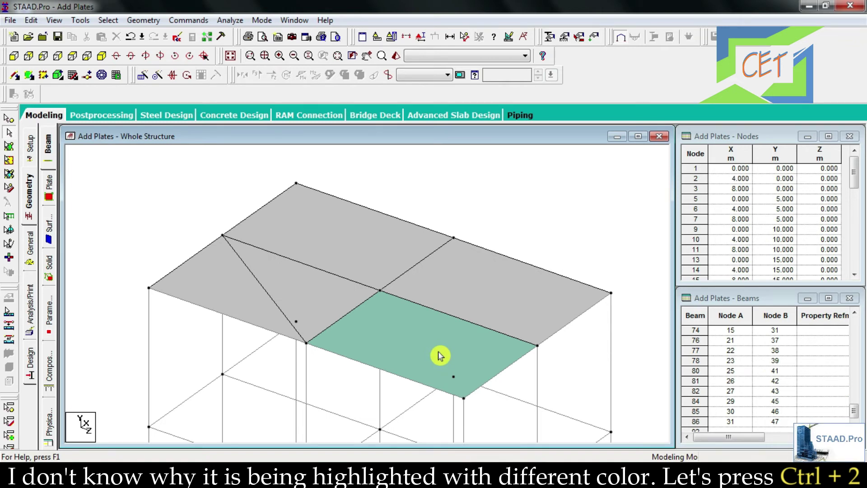
{"action": "key", "text": "ctrl+2"}
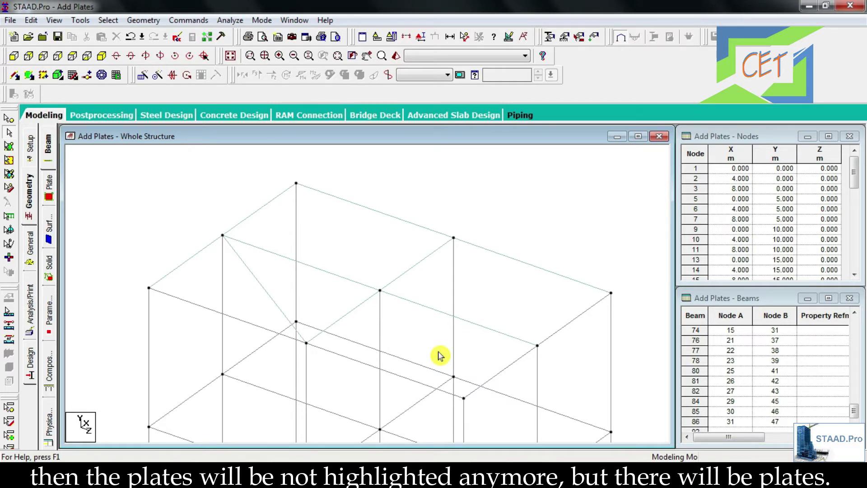
Select both triangular and all three quad plates of the top floor with the plates cursor and delete them.
{"action": "left_click", "coordinate": [9, 148]}
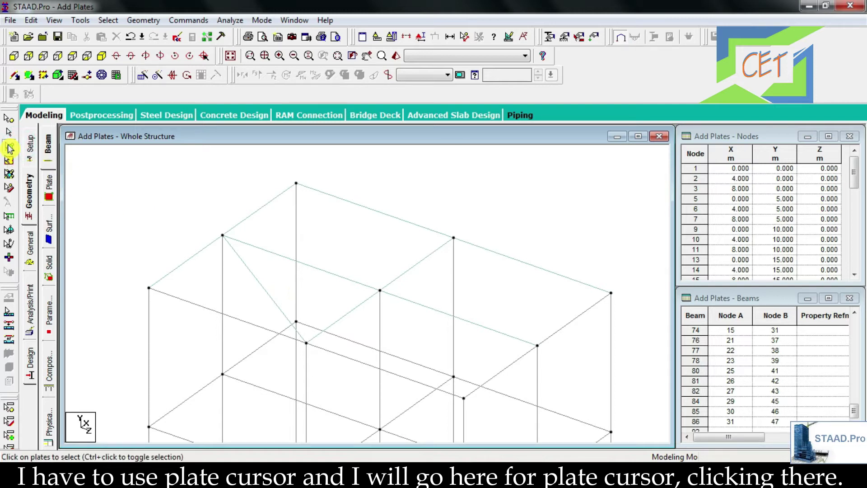
{"action": "left_click", "coordinate": [228, 293]}
{"action": "left_click", "coordinate": [285, 284]}
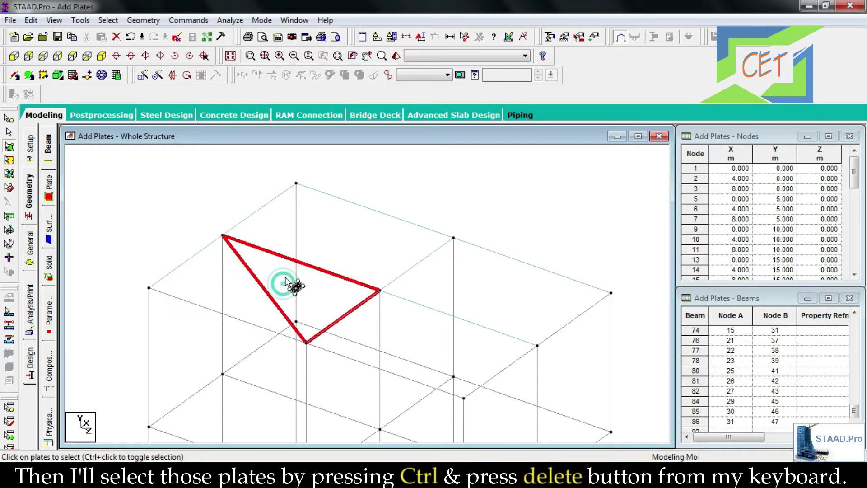
{"action": "left_click", "coordinate": [234, 274], "text": "ctrl"}
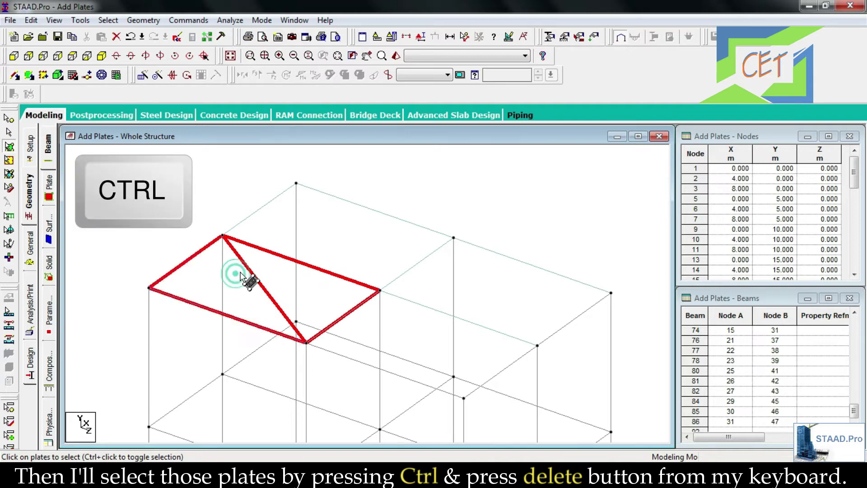
{"action": "left_click", "coordinate": [277, 232], "text": "ctrl"}
{"action": "left_click", "coordinate": [497, 274], "text": "ctrl"}
{"action": "left_click", "coordinate": [480, 333], "text": "ctrl"}
{"action": "key", "text": "Delete"}
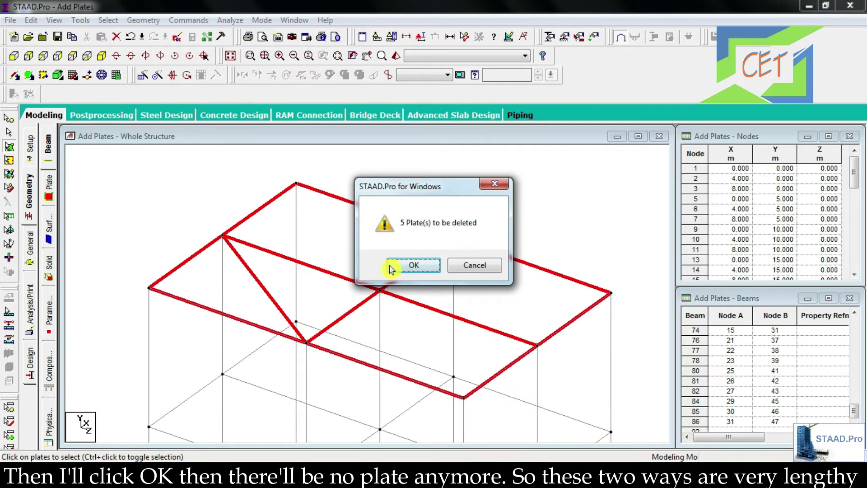
{"action": "left_click", "coordinate": [391, 269]}
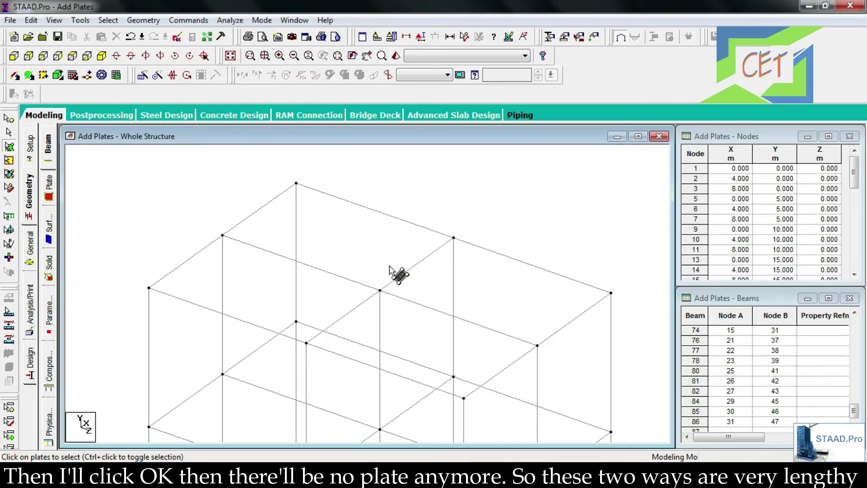
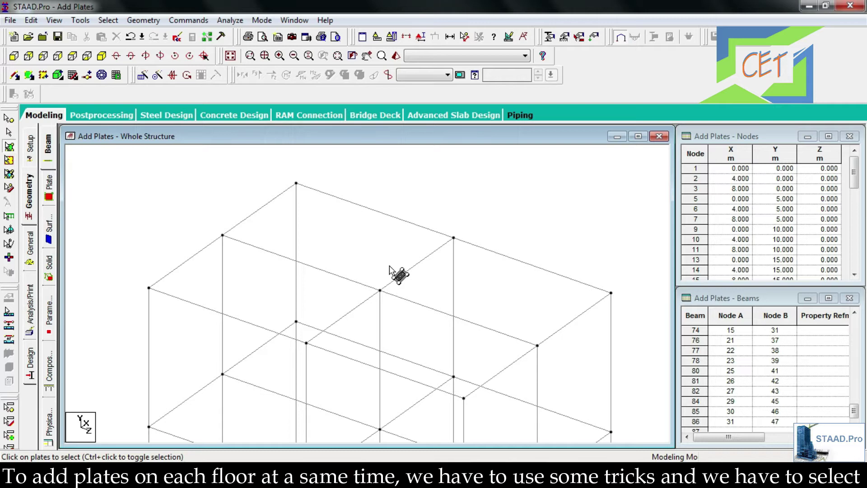
Return to the beam cursor and select all horizontal floor beams, those parallel to X and those parallel to Z.
{"action": "scroll", "coordinate": [390, 269], "scroll_direction": "down", "scroll_amount": 4}
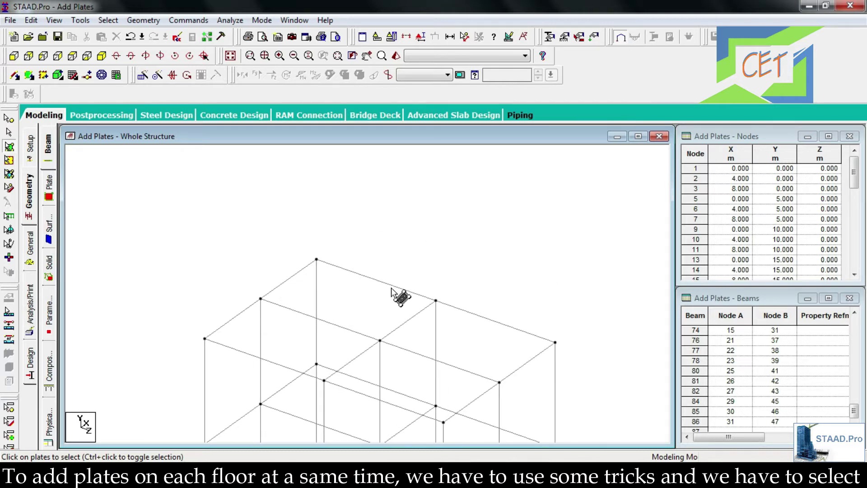
{"action": "middle_click_drag", "start_coordinate": [393, 308], "coordinate": [437, 195]}
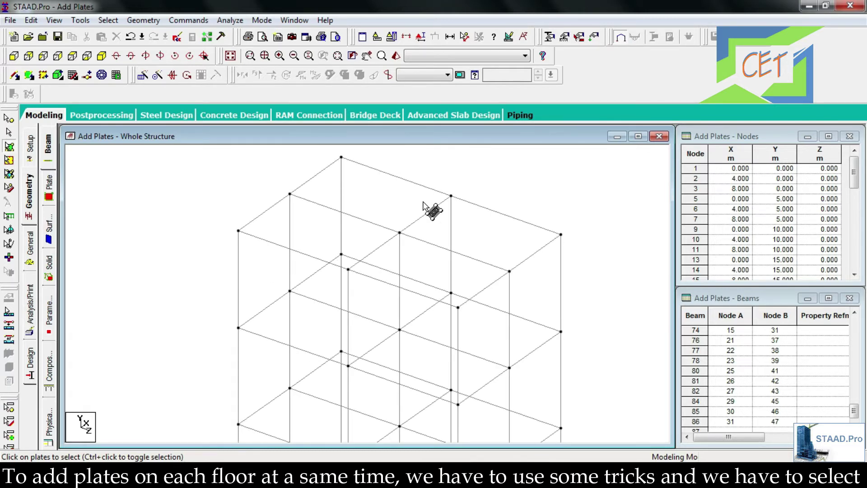
{"action": "scroll", "coordinate": [430, 217], "scroll_direction": "down", "scroll_amount": 2}
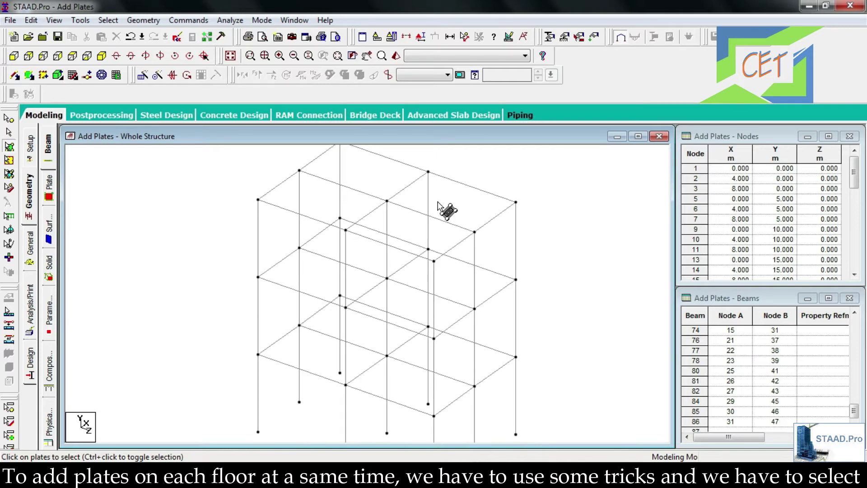
{"action": "scroll", "coordinate": [438, 206], "scroll_direction": "down", "scroll_amount": 1}
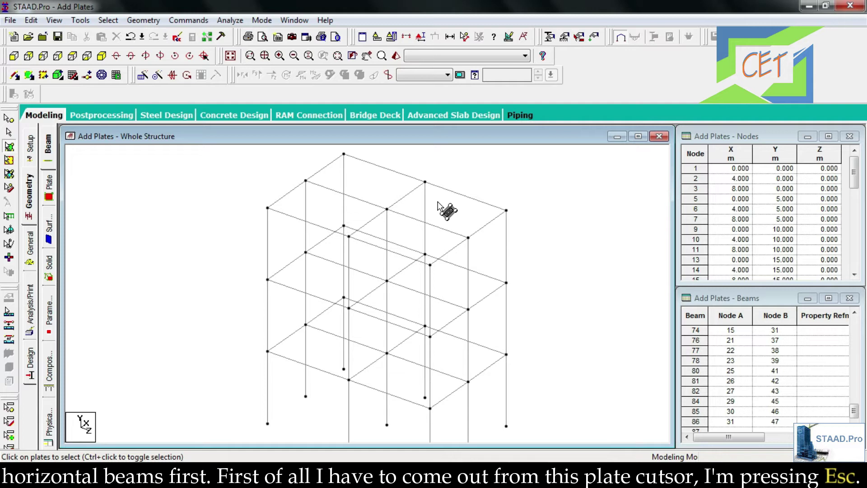
{"action": "key", "text": "Escape"}
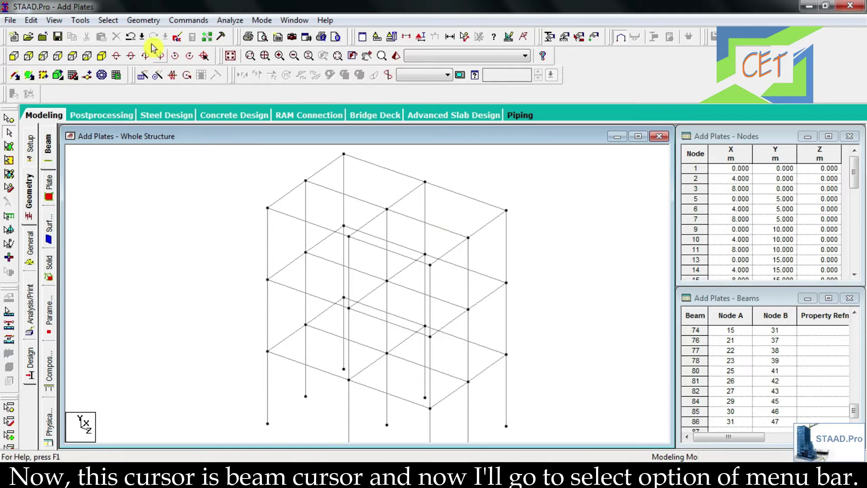
{"action": "left_click", "coordinate": [108, 20]}
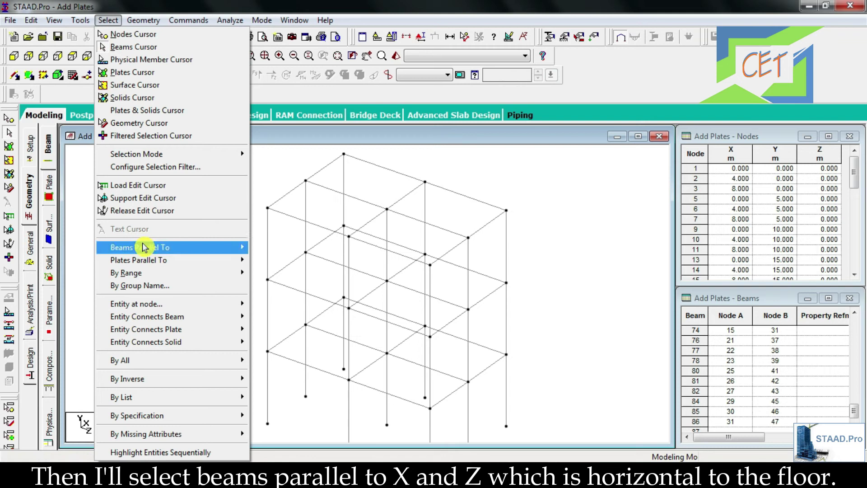
{"action": "mouse_move", "coordinate": [241, 250]}
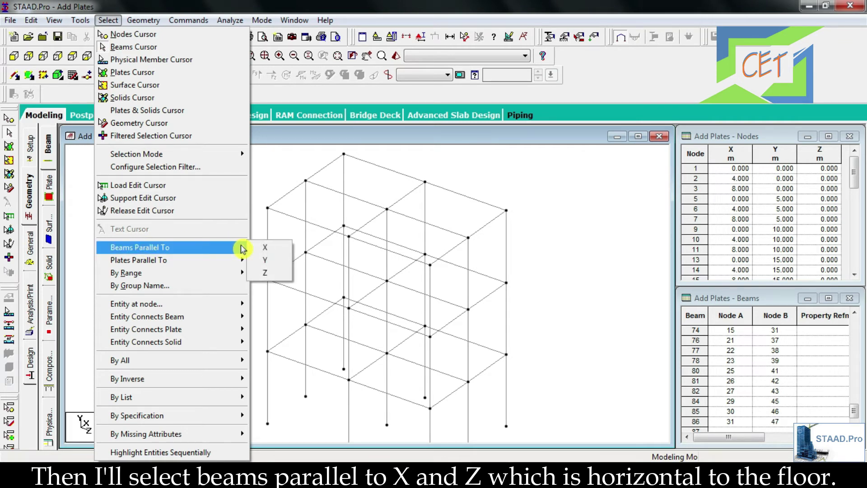
{"action": "left_click", "coordinate": [265, 249]}
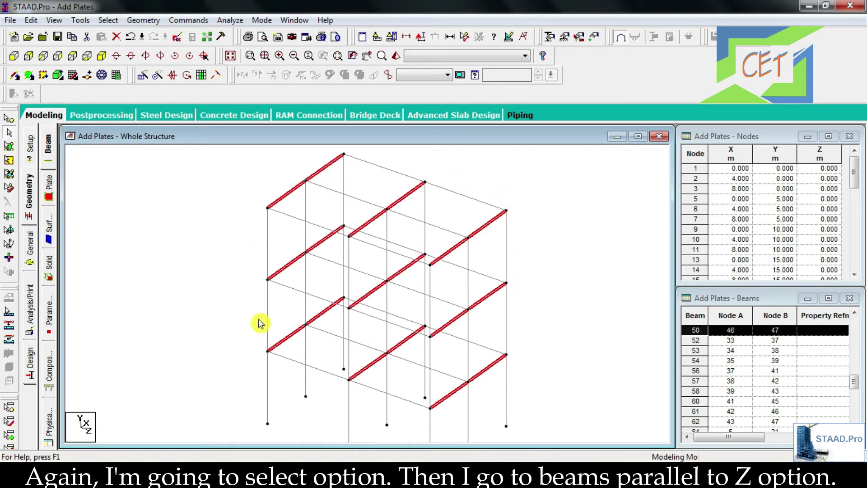
{"action": "left_click", "coordinate": [111, 22]}
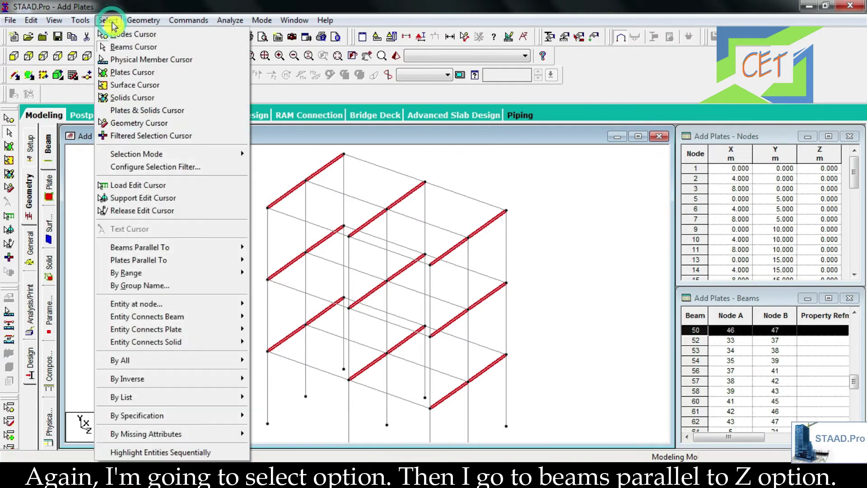
{"action": "mouse_move", "coordinate": [247, 250]}
{"action": "left_click", "coordinate": [263, 274]}
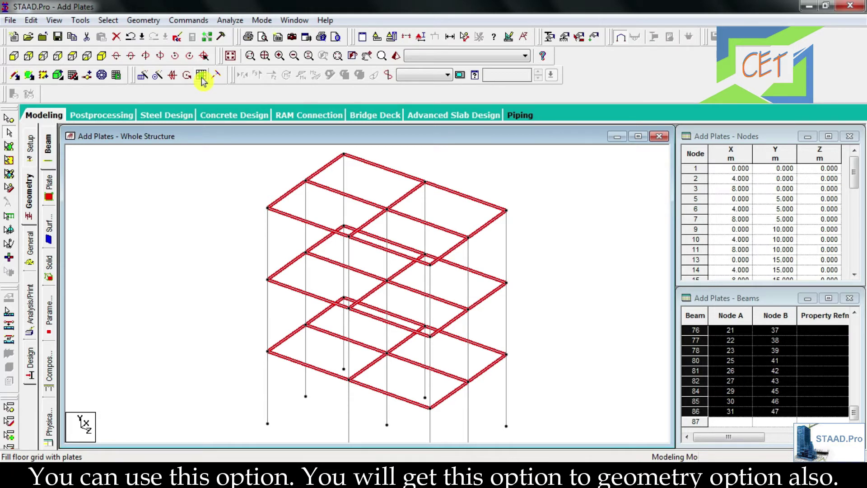
Create infill plates across the selected beam grids of all floors.
{"action": "left_click", "coordinate": [149, 21]}
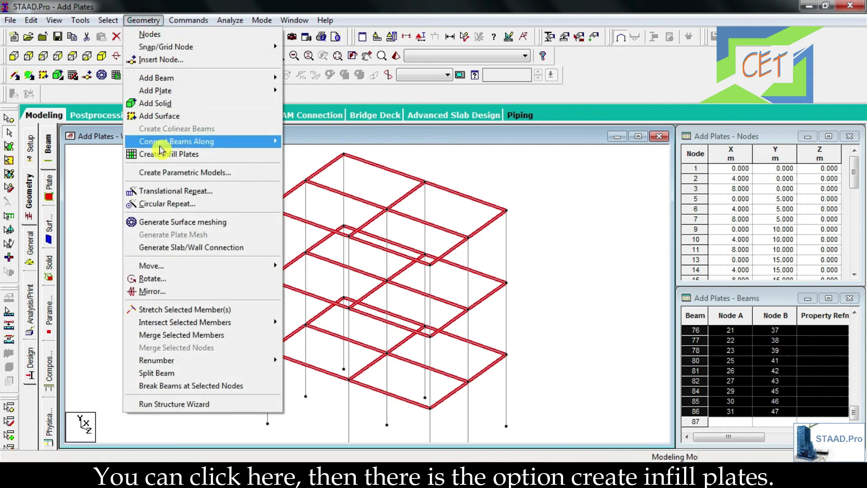
{"action": "left_click", "coordinate": [221, 157]}
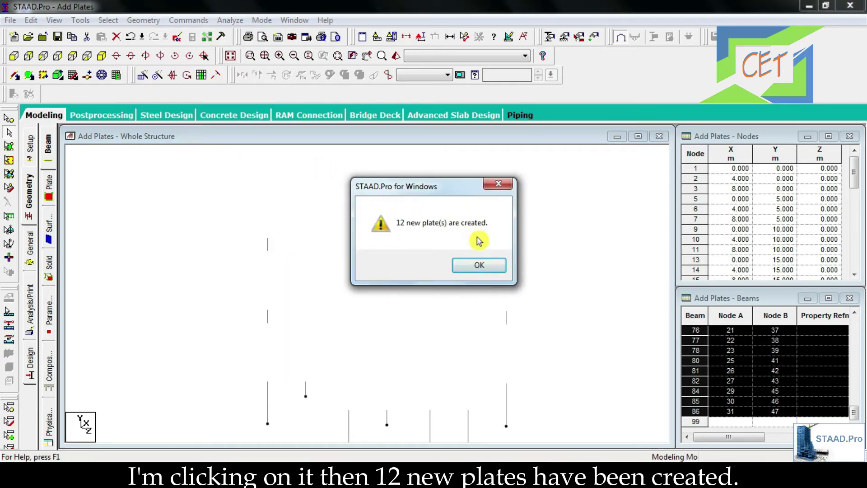
{"action": "left_click", "coordinate": [476, 268]}
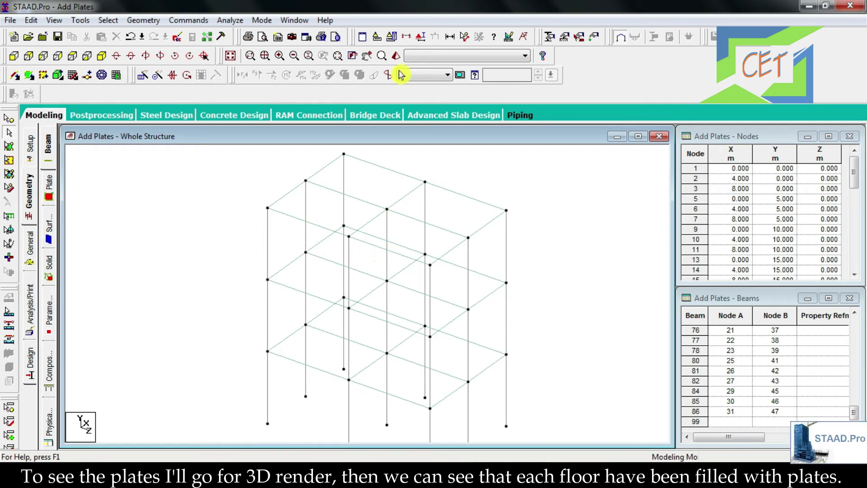
Inspect the plated floors from several angles in the 3D rendered view and close it.
{"action": "left_click", "coordinate": [396, 56]}
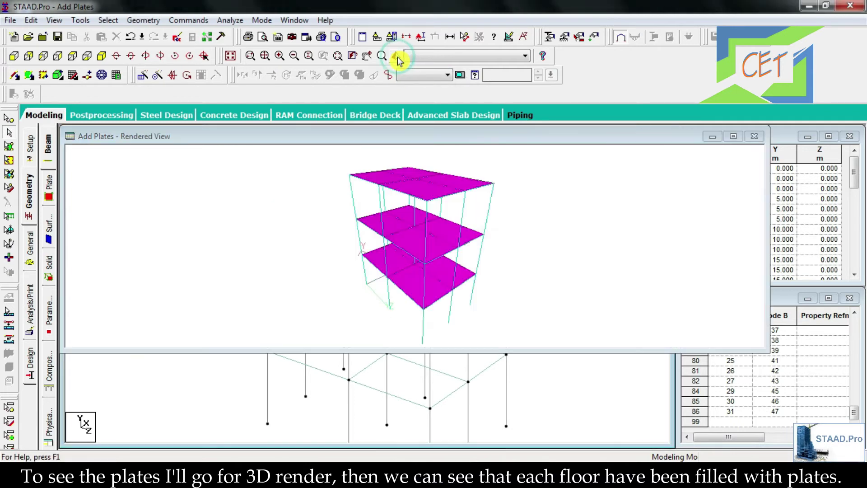
{"action": "left_click_drag", "start_coordinate": [565, 271], "coordinate": [306, 269]}
{"action": "left_click_drag", "start_coordinate": [562, 281], "coordinate": [323, 278]}
{"action": "left_click_drag", "start_coordinate": [322, 235], "coordinate": [314, 254]}
{"action": "left_click", "coordinate": [755, 137]}
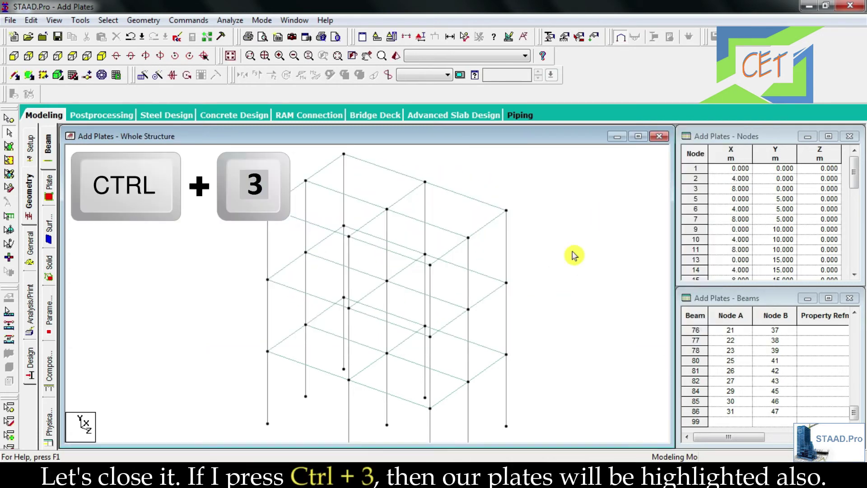
Turn on the filled display of plates and select all plates parallel to the XZ plane.
{"action": "key", "text": "ctrl+3"}
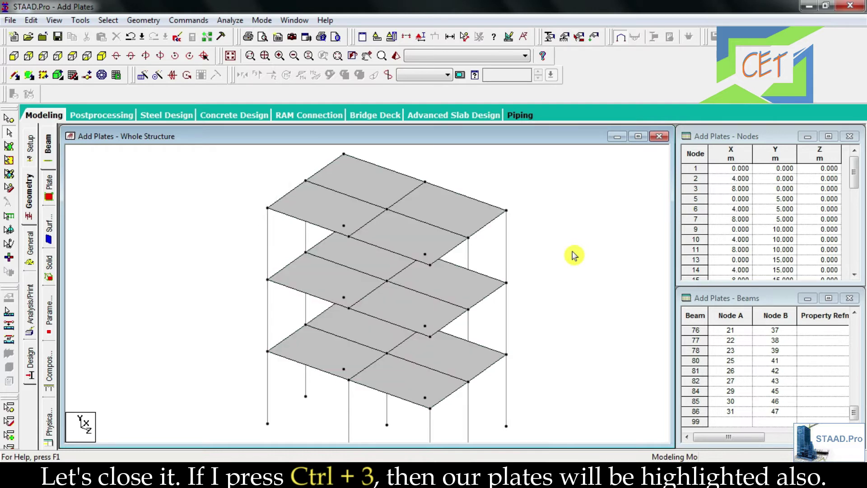
{"action": "left_click", "coordinate": [107, 21]}
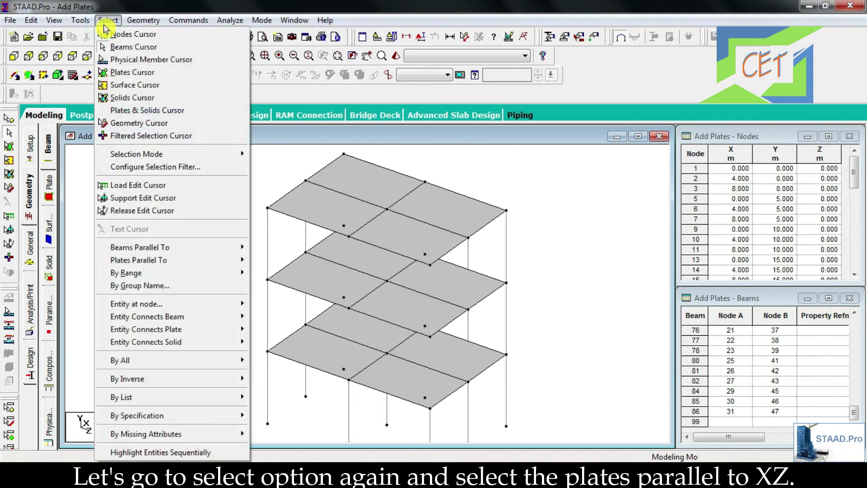
{"action": "mouse_move", "coordinate": [135, 260]}
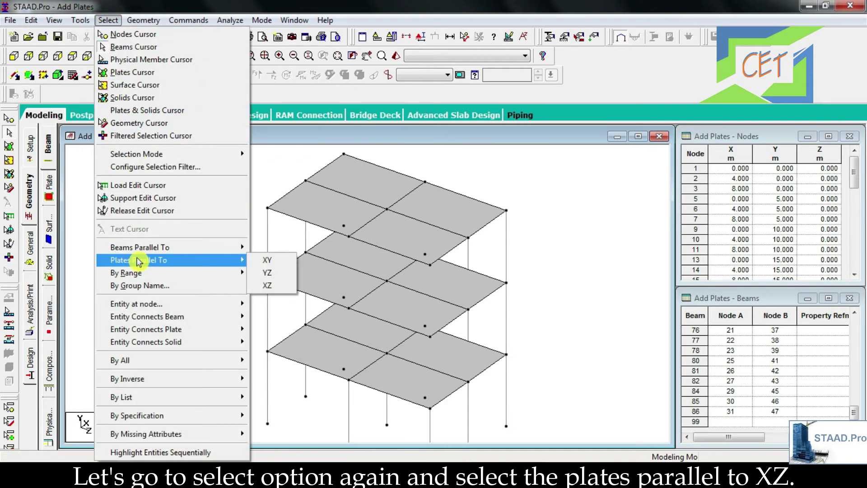
{"action": "left_click", "coordinate": [272, 287]}
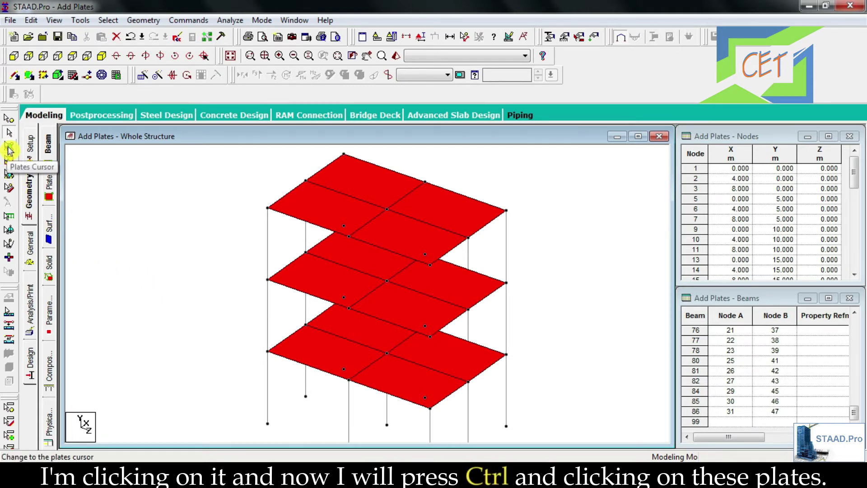
Remove the lower two floors' plates from the selection and delete the top floor's selected plates.
{"action": "left_click", "coordinate": [9, 159]}
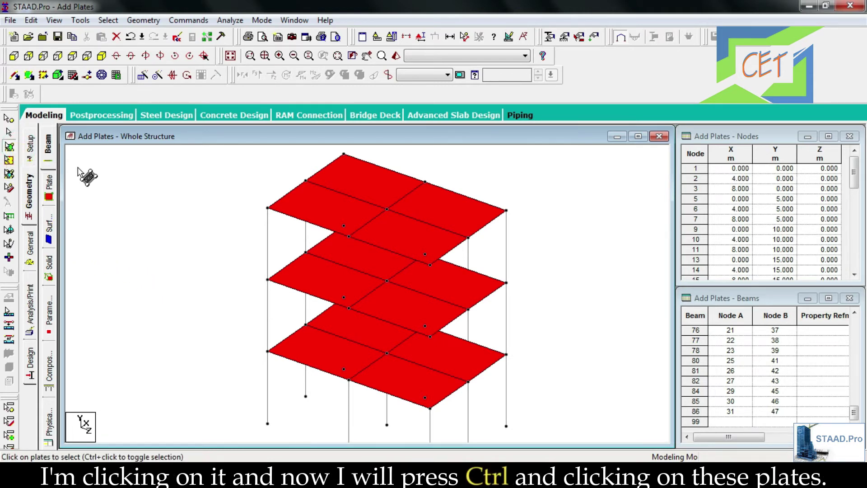
{"action": "left_click", "coordinate": [317, 347], "text": "ctrl"}
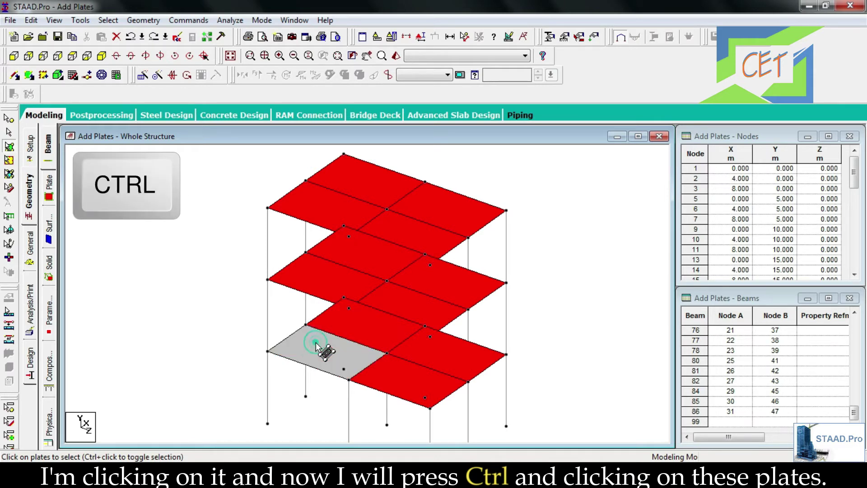
{"action": "left_click", "coordinate": [344, 320], "text": "ctrl"}
{"action": "left_click", "coordinate": [446, 359], "text": "ctrl"}
{"action": "left_click", "coordinate": [409, 380], "text": "ctrl"}
{"action": "left_click", "coordinate": [328, 280], "text": "ctrl"}
{"action": "left_click", "coordinate": [365, 254], "text": "ctrl"}
{"action": "left_click", "coordinate": [447, 282], "text": "ctrl"}
{"action": "left_click", "coordinate": [409, 309], "text": "ctrl"}
{"action": "key", "text": "Delete"}
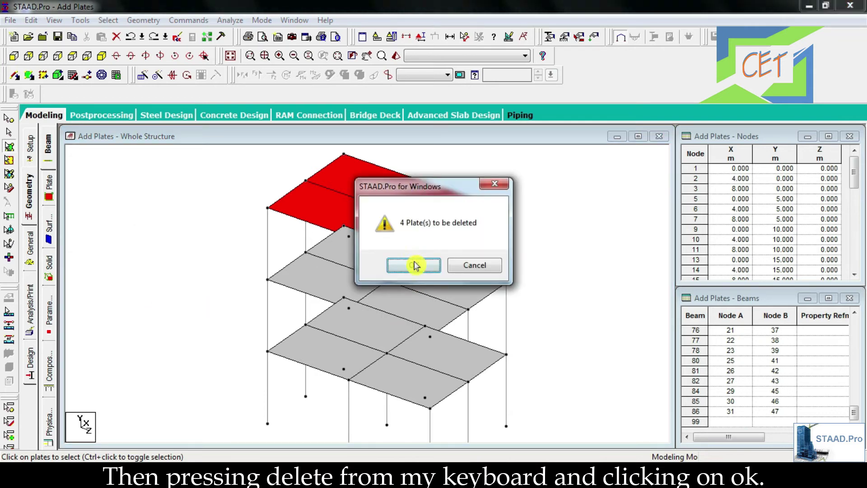
{"action": "left_click", "coordinate": [414, 266]}
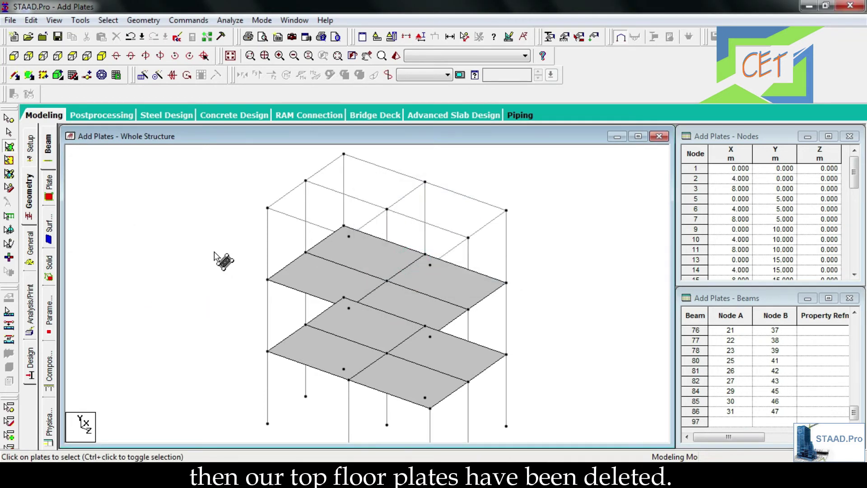
Orbit around the frame to examine the plated floors and the bare top floor from several angles.
{"action": "key", "text": "Up"}
{"action": "key", "text": "Up"}
{"action": "key", "text": "Up"}
{"action": "key", "text": "Up"}
{"action": "key", "text": "Up"}
{"action": "key", "text": "Up"}
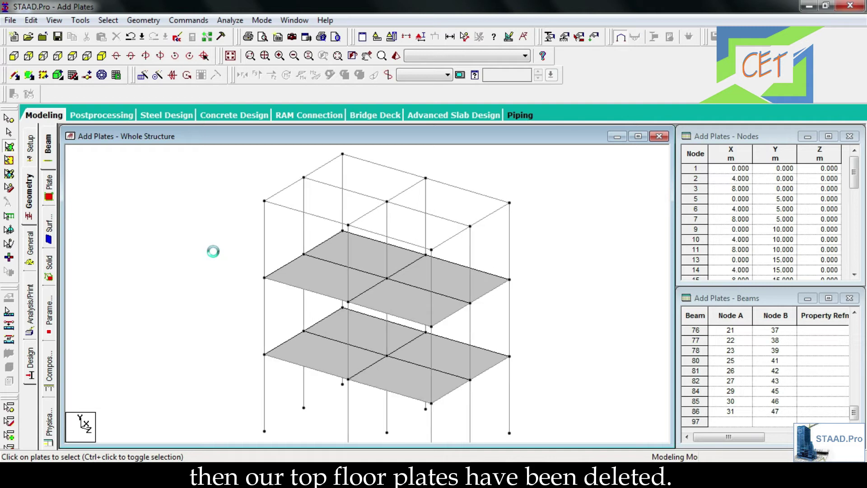
{"action": "key", "text": "Up"}
{"action": "key", "text": "Up"}
{"action": "key", "text": "Up"}
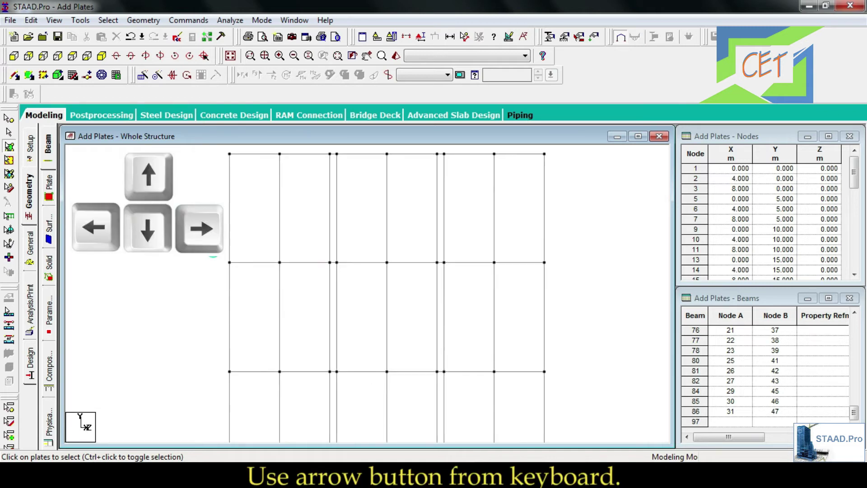
{"action": "key", "text": "Down"}
{"action": "key", "text": "Down"}
{"action": "key", "text": "Down"}
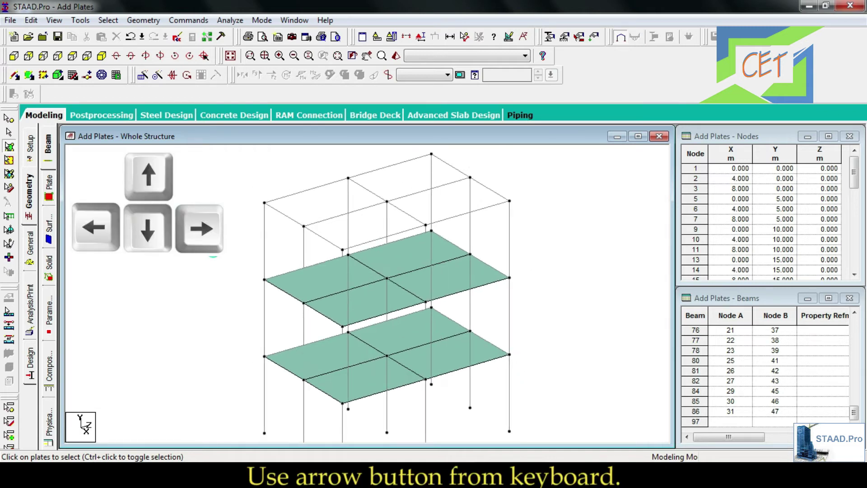
{"action": "key", "text": "Right"}
{"action": "key", "text": "Right"}
{"action": "key", "text": "Up"}
{"action": "key", "text": "Up"}
{"action": "key", "text": "Up"}
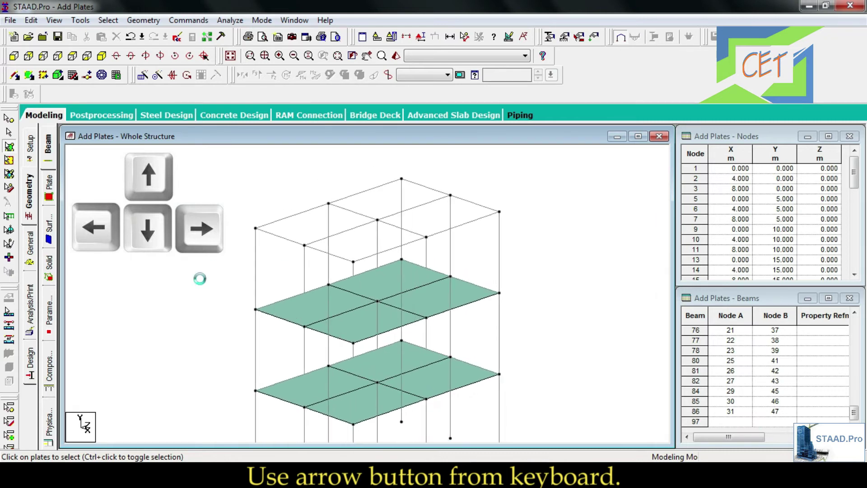
{"action": "key", "text": "Right"}
{"action": "key", "text": "Right"}
{"action": "key", "text": "Right"}
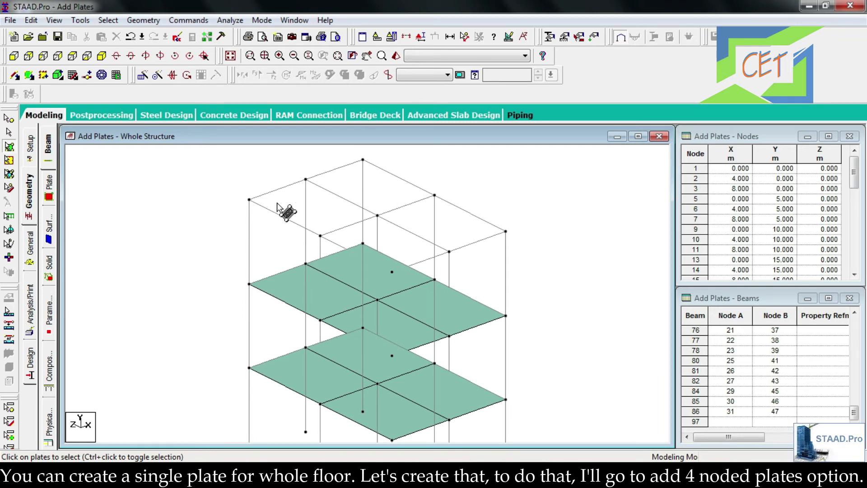
Add a single four-noded plate spanning the whole top floor through its four corner nodes.
{"action": "left_click", "coordinate": [30, 76]}
{"action": "left_click", "coordinate": [250, 199]}
{"action": "left_click", "coordinate": [363, 160]}
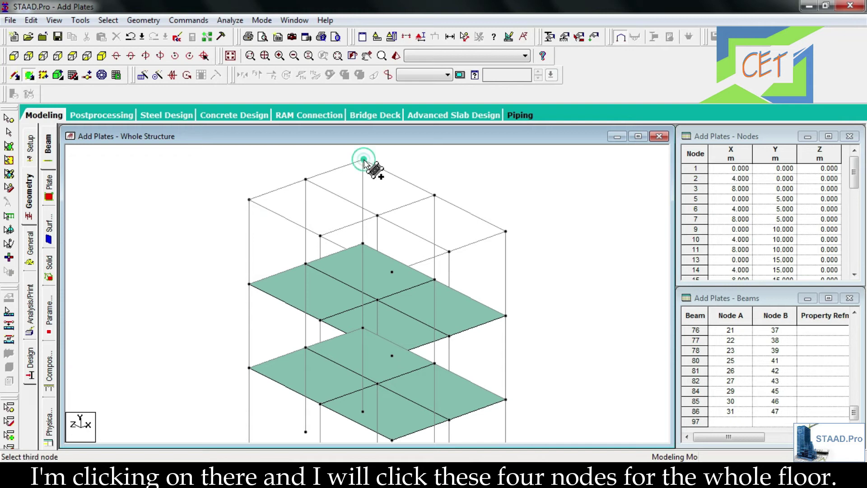
{"action": "left_click", "coordinate": [505, 232]}
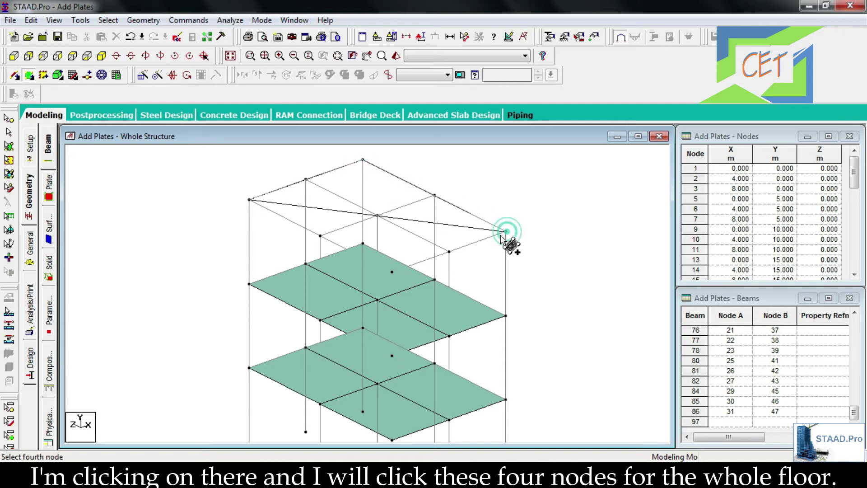
{"action": "left_click", "coordinate": [392, 273]}
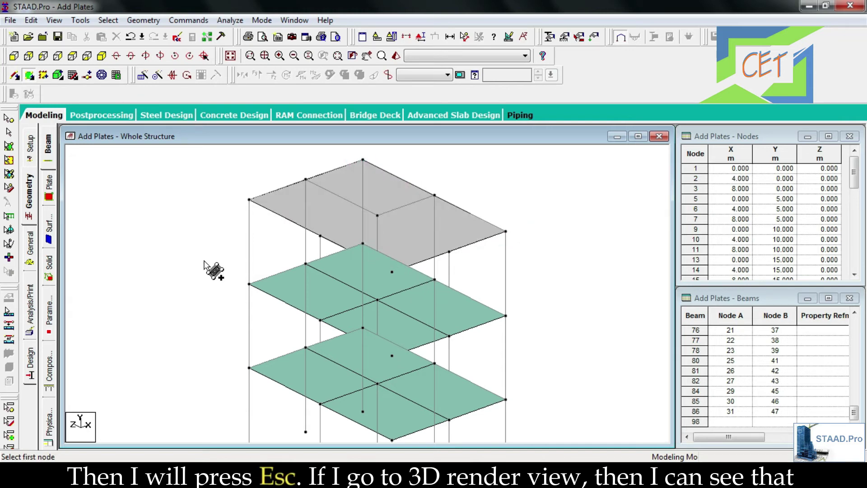
{"action": "key", "text": "Escape"}
Inspect the single top-floor plate in the 3D rendered view, close that view, and undo the plate.
{"action": "left_click", "coordinate": [394, 56]}
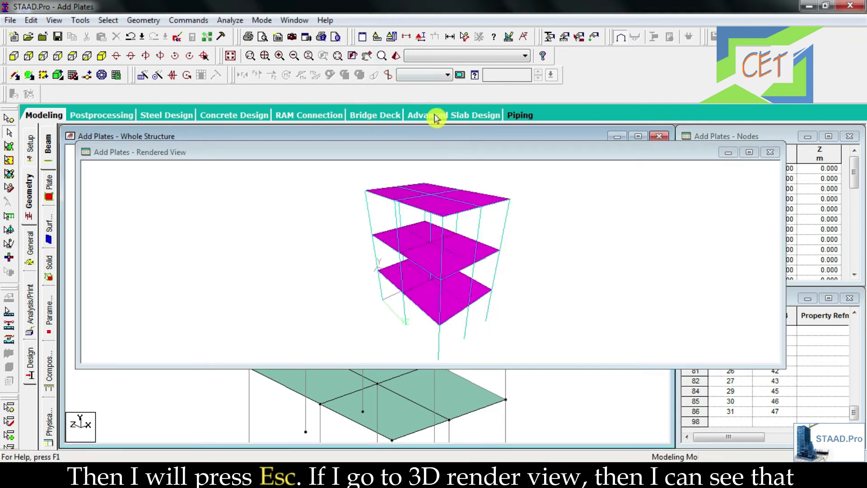
{"action": "left_click_drag", "start_coordinate": [517, 195], "coordinate": [551, 218]}
{"action": "left_click", "coordinate": [770, 152]}
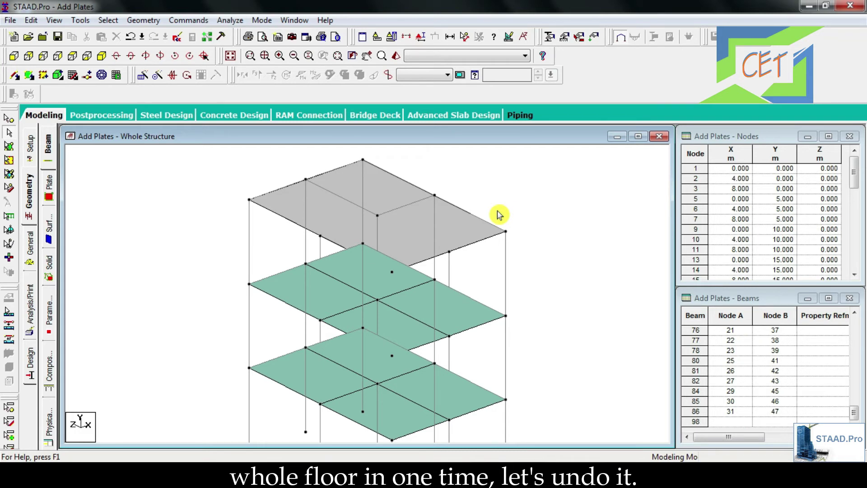
{"action": "key", "text": "ctrl+z"}
Add a separate four-noded plate to each of the four bays of the top floor.
{"action": "middle_click_drag", "start_coordinate": [490, 197], "coordinate": [512, 310]}
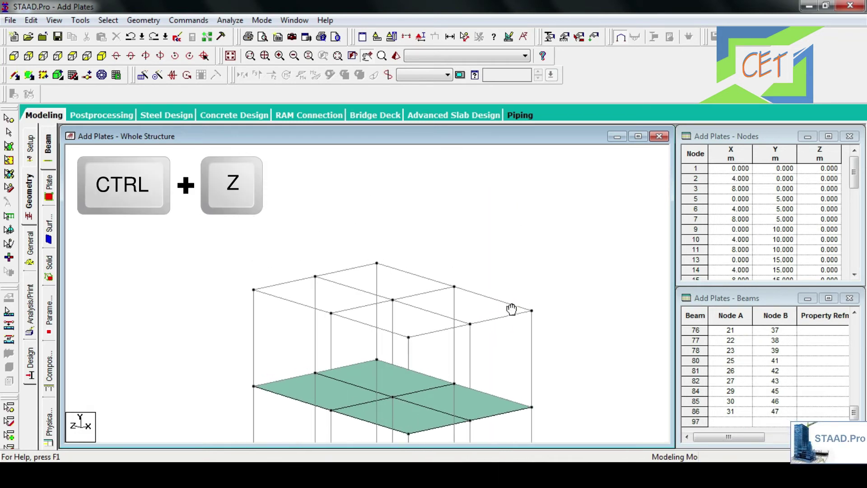
{"action": "scroll", "coordinate": [453, 258], "scroll_direction": "up", "scroll_amount": 3}
{"action": "middle_click_drag", "start_coordinate": [450, 213], "coordinate": [441, 234]}
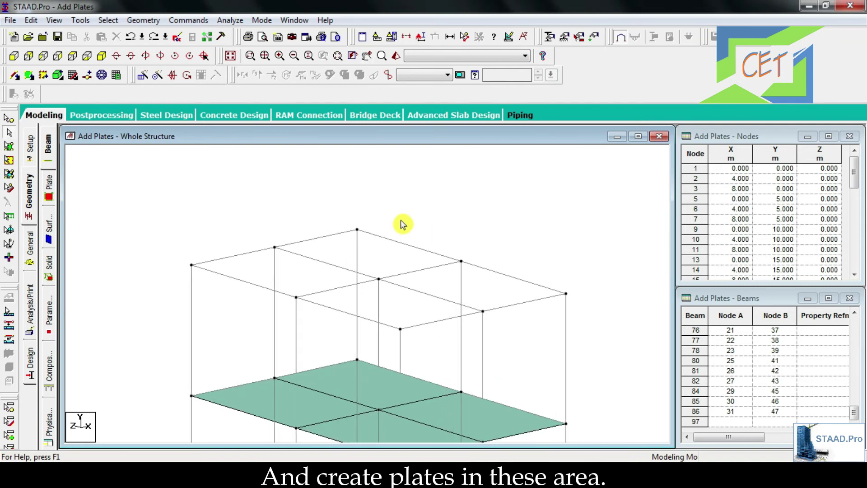
{"action": "left_click", "coordinate": [29, 75]}
{"action": "left_click", "coordinate": [274, 247]}
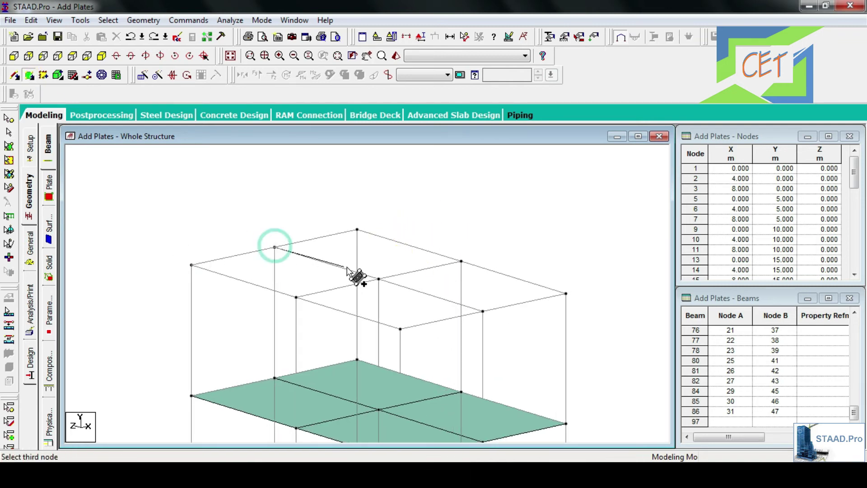
{"action": "left_click", "coordinate": [379, 278]}
{"action": "left_click", "coordinate": [296, 297]}
{"action": "left_click", "coordinate": [357, 229]}
{"action": "left_click", "coordinate": [462, 261]}
{"action": "left_click", "coordinate": [379, 279]}
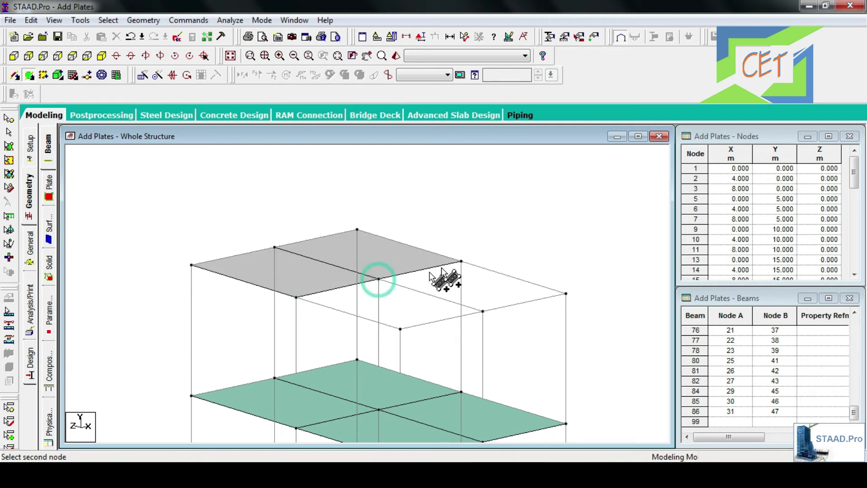
{"action": "left_click", "coordinate": [566, 294]}
{"action": "left_click", "coordinate": [483, 311]}
{"action": "left_click", "coordinate": [296, 297]}
{"action": "left_click", "coordinate": [379, 279]}
{"action": "left_click", "coordinate": [483, 311]}
{"action": "left_click", "coordinate": [401, 329]}
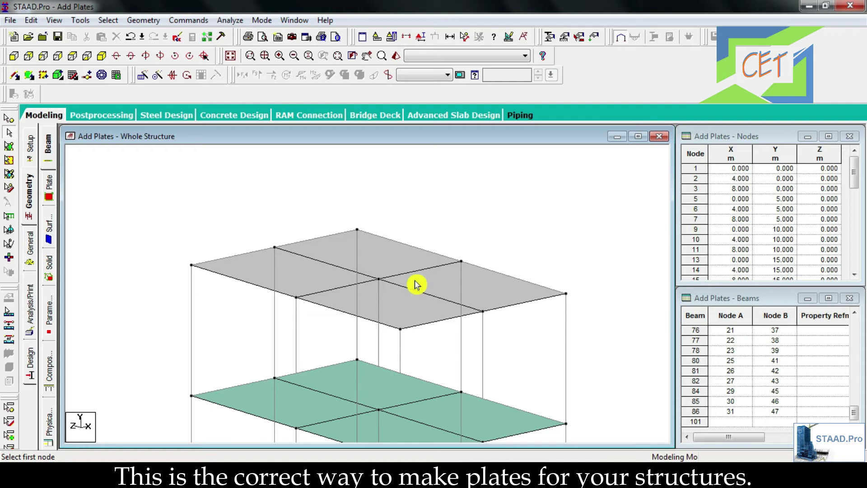
Turn on the Plate Numbers labels for the structure and hide them again.
{"action": "scroll", "coordinate": [416, 285], "scroll_direction": "down", "scroll_amount": 3}
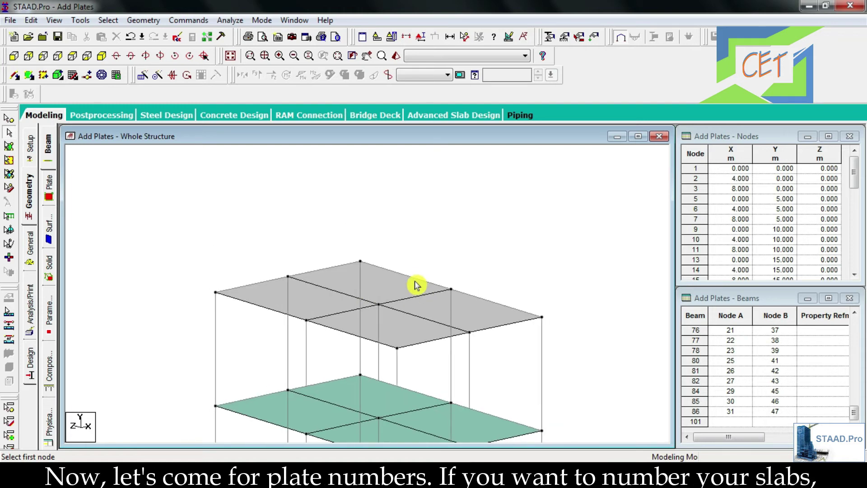
{"action": "middle_click_drag", "start_coordinate": [416, 317], "coordinate": [415, 195]}
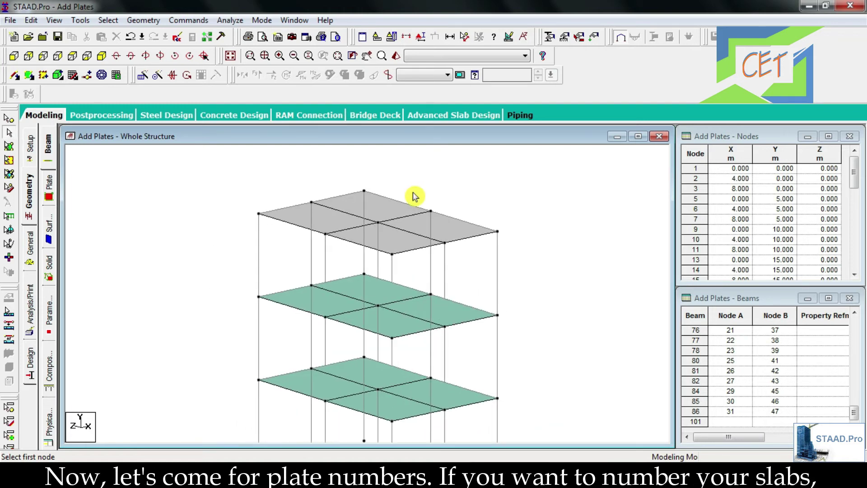
{"action": "scroll", "coordinate": [503, 188], "scroll_direction": "up", "scroll_amount": 1}
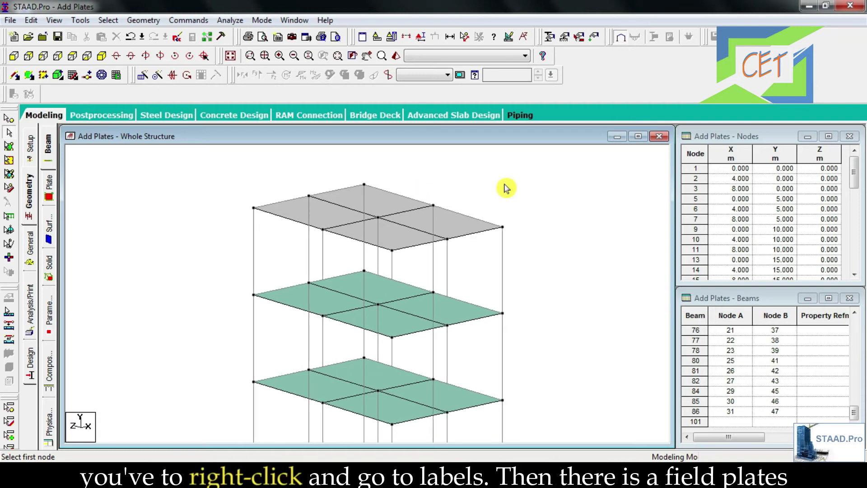
{"action": "right_click", "coordinate": [506, 188]}
{"action": "left_click", "coordinate": [544, 330]}
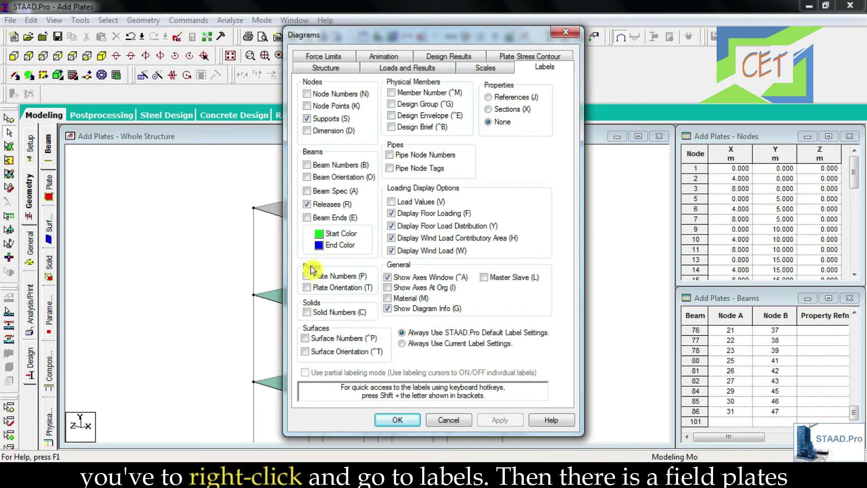
{"action": "left_click", "coordinate": [307, 276]}
{"action": "left_click", "coordinate": [499, 419]}
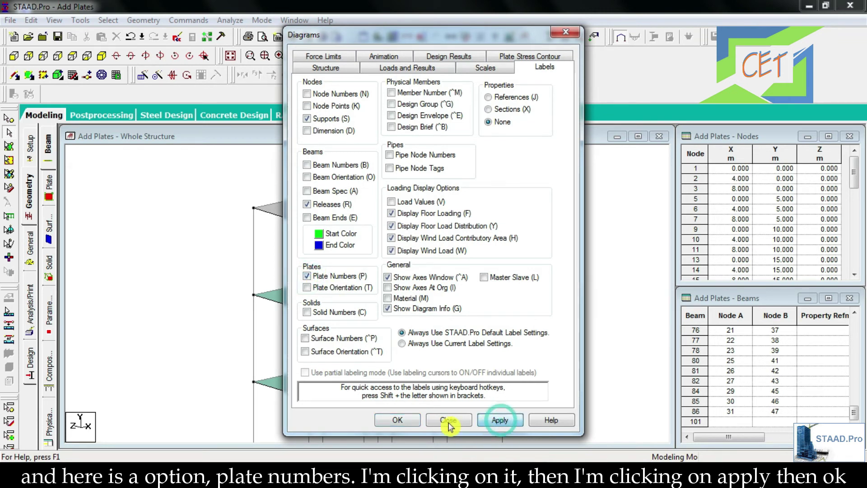
{"action": "left_click", "coordinate": [402, 425]}
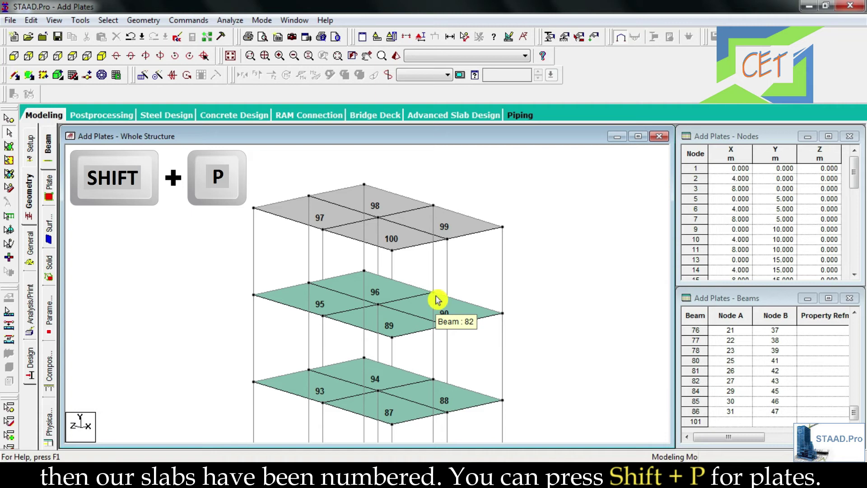
{"action": "key", "text": "shift+p"}
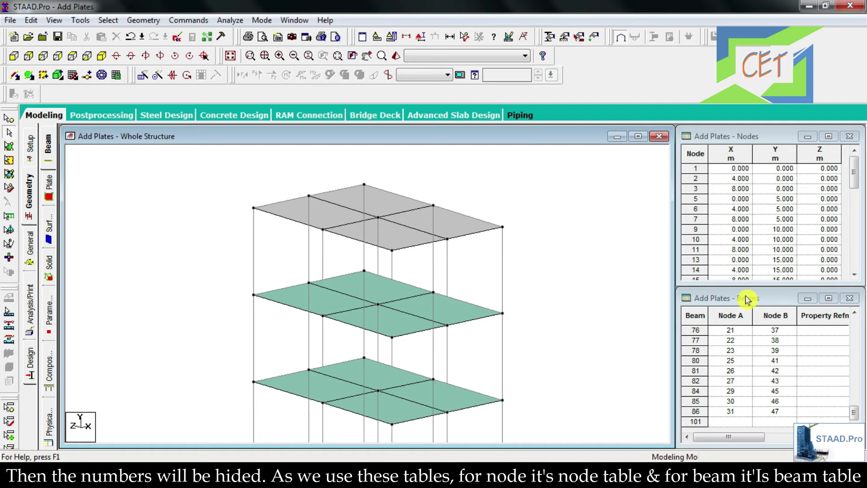
Display the Plates table, look over the nodes listed for each plate, and close it.
{"action": "right_click", "coordinate": [559, 264]}
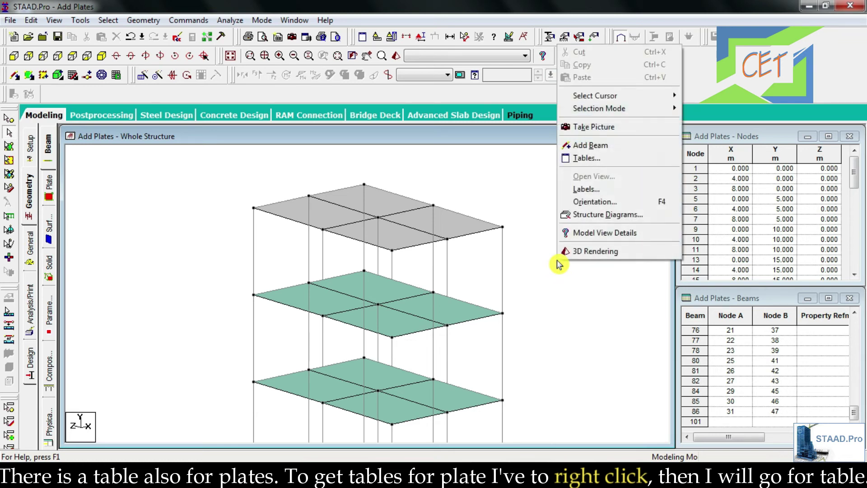
{"action": "left_click", "coordinate": [571, 159]}
{"action": "left_click_drag", "start_coordinate": [492, 181], "coordinate": [494, 238]}
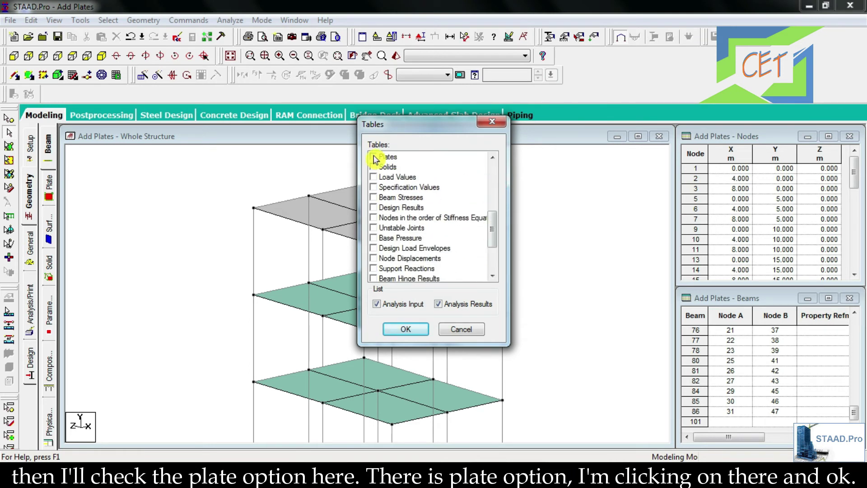
{"action": "left_click", "coordinate": [374, 158]}
{"action": "left_click", "coordinate": [405, 329]}
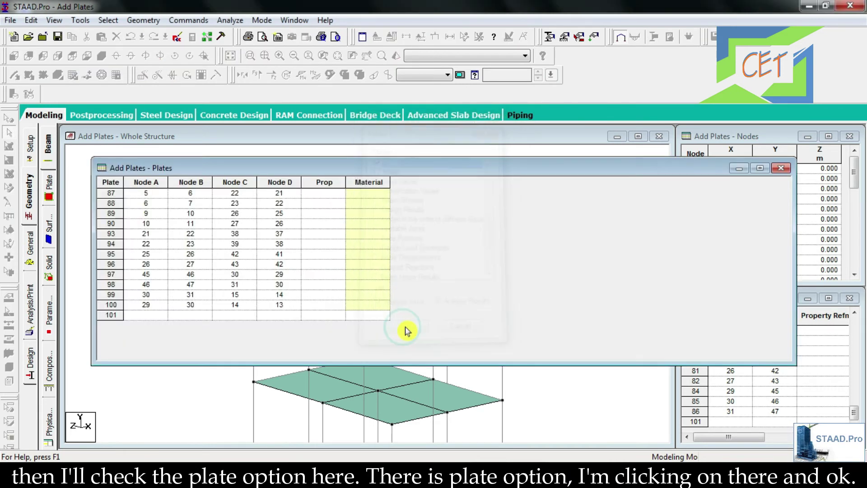
{"action": "left_click_drag", "start_coordinate": [446, 175], "coordinate": [470, 158]}
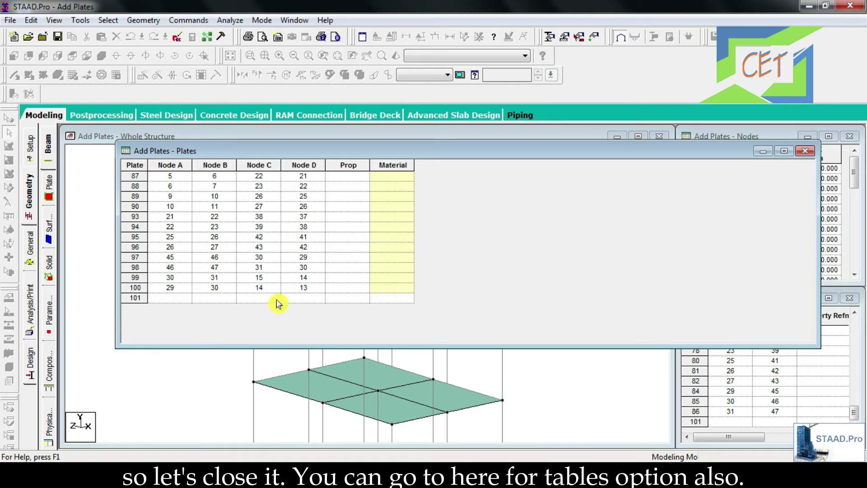
{"action": "left_click", "coordinate": [805, 151]}
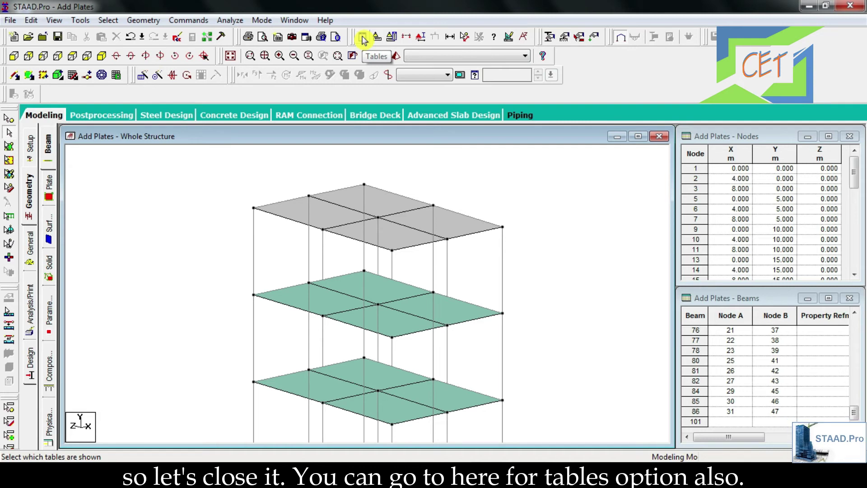
{"action": "left_click", "coordinate": [54, 20]}
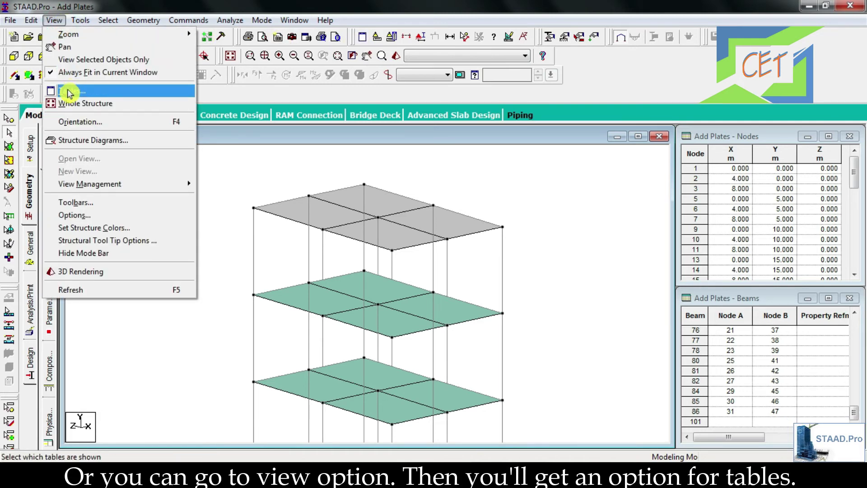
{"action": "key", "text": "Escape"}
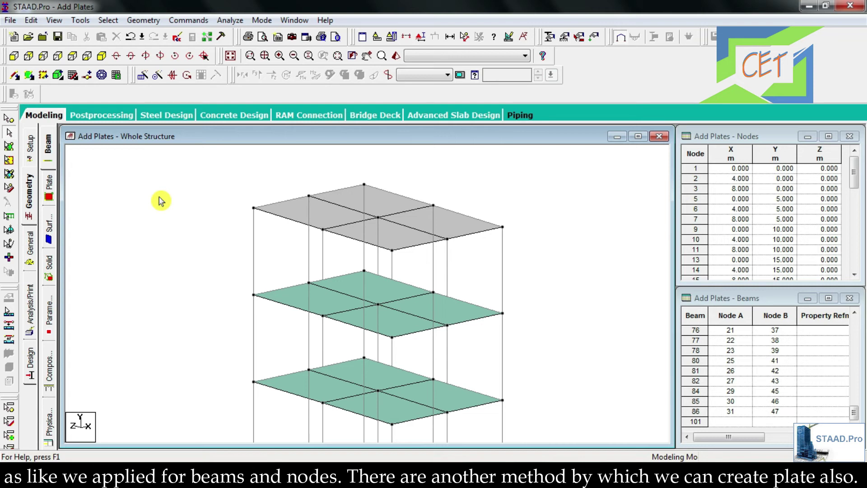
Select all beams and columns of the whole structure.
{"action": "scroll", "coordinate": [170, 215], "scroll_direction": "down", "scroll_amount": 4}
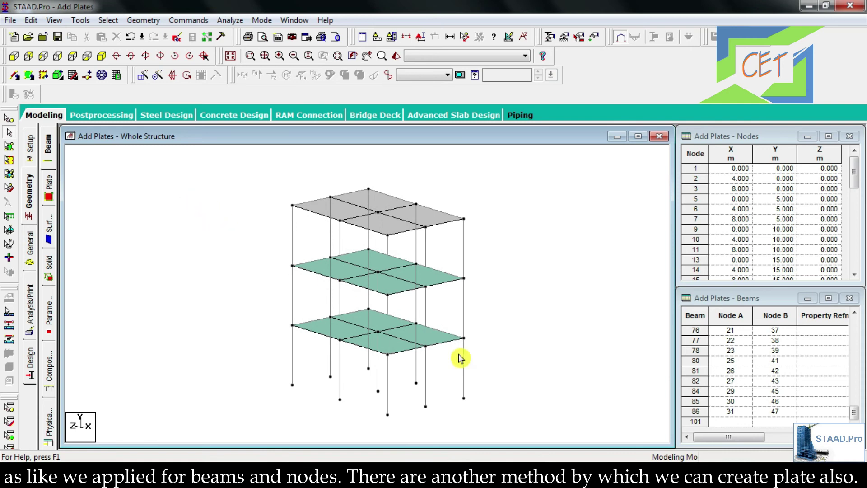
{"action": "left_click", "coordinate": [504, 425]}
{"action": "key", "text": "ctrl+a"}
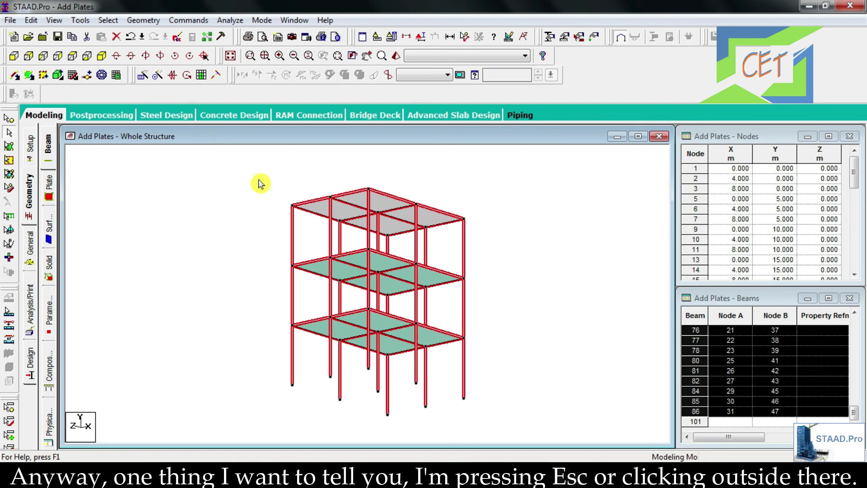
Select the whole structure with the geometry cursor and delete all its beams and plates, including the nodes left unattached.
{"action": "left_click", "coordinate": [178, 182]}
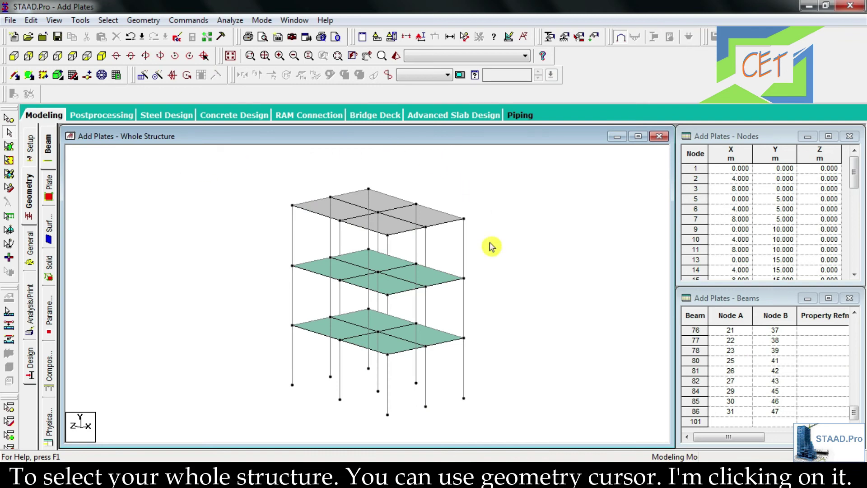
{"action": "left_click", "coordinate": [9, 189]}
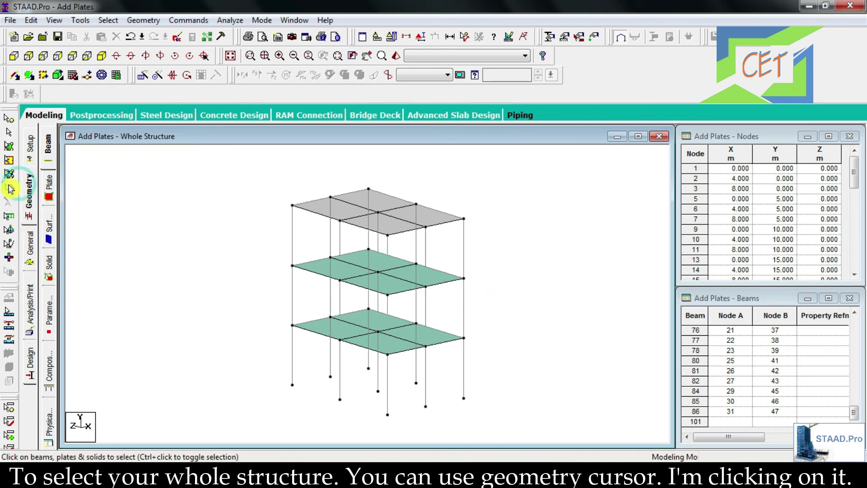
{"action": "left_click_drag", "start_coordinate": [254, 161], "coordinate": [507, 414]}
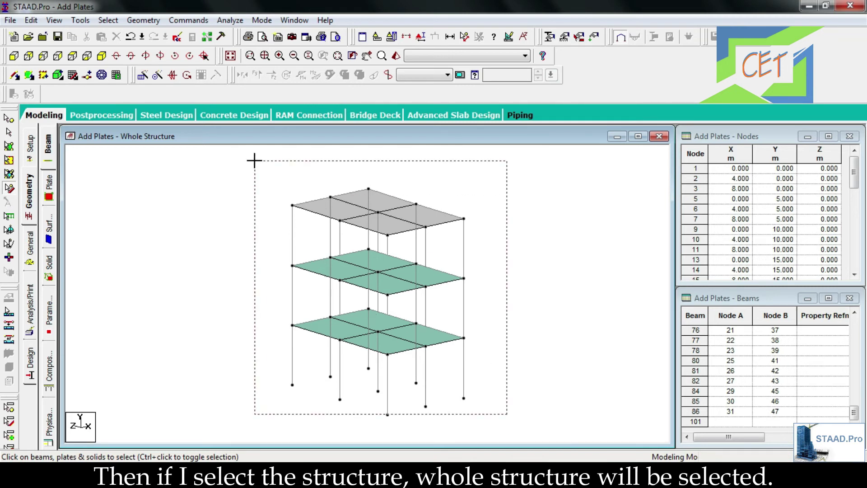
{"action": "left_click_drag", "start_coordinate": [254, 160], "coordinate": [256, 162]}
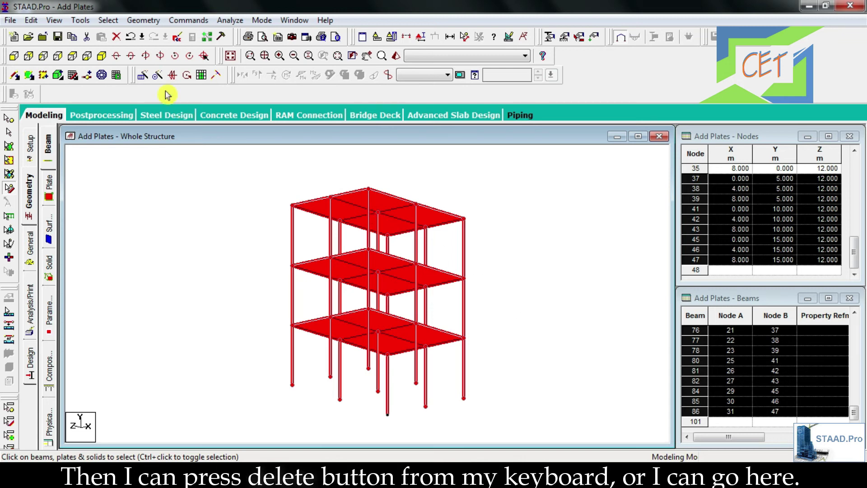
{"action": "left_click", "coordinate": [117, 40]}
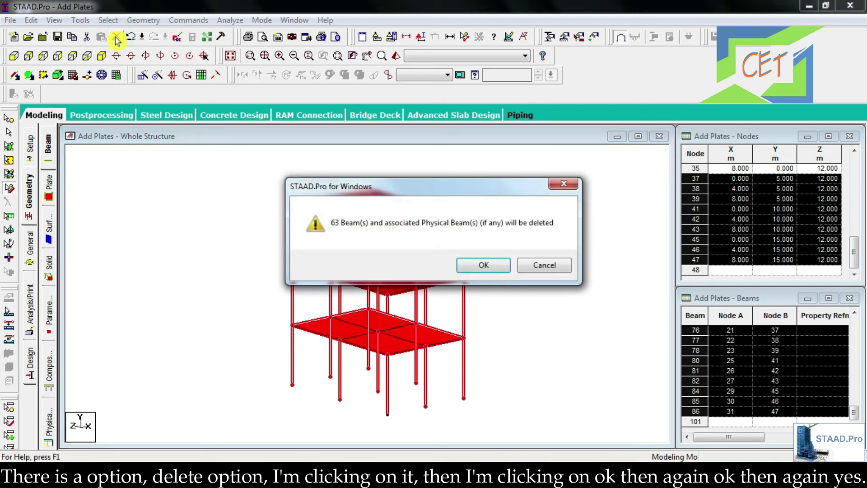
{"action": "left_click", "coordinate": [491, 265]}
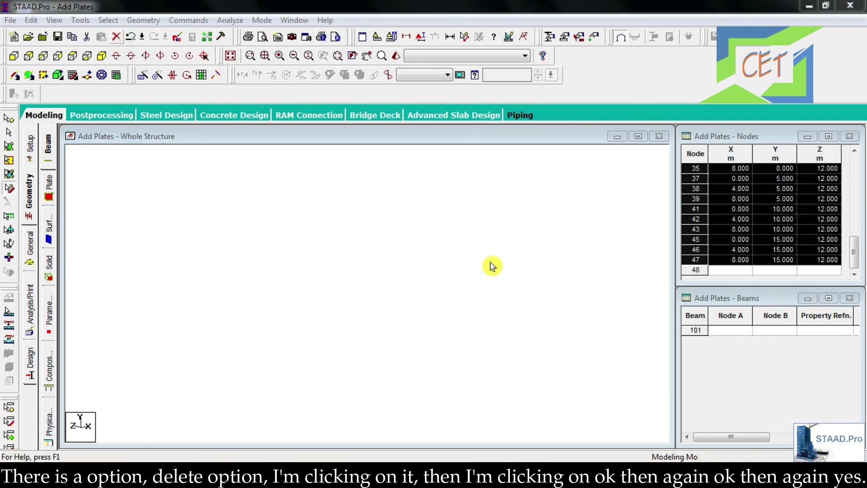
{"action": "left_click", "coordinate": [417, 266]}
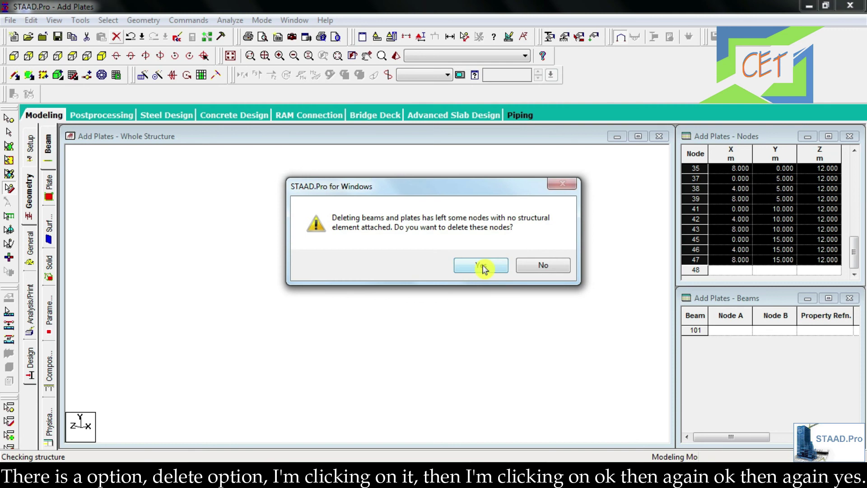
{"action": "left_click", "coordinate": [482, 268]}
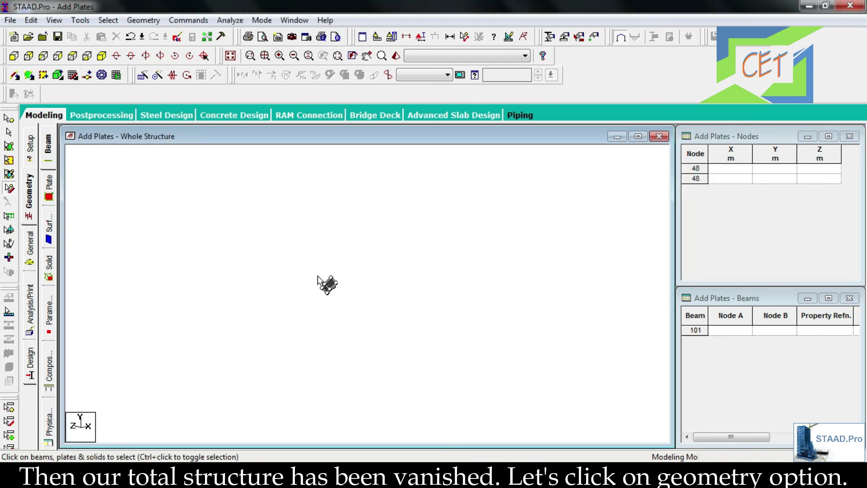
Create a quad Snap/Grid plate with corners at (2, 0), (2, 5), (7, 5) and (7, 0), and hide the default grid.
{"action": "left_click", "coordinate": [33, 203]}
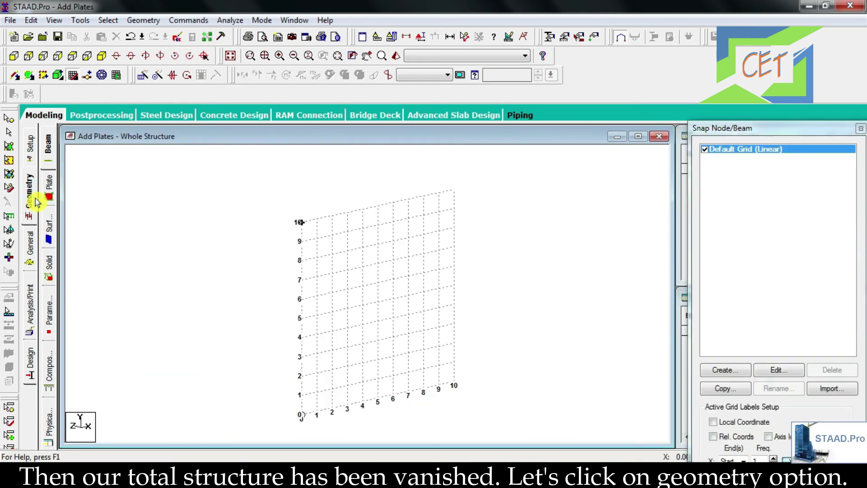
{"action": "left_click", "coordinate": [139, 22]}
{"action": "mouse_move", "coordinate": [146, 48]}
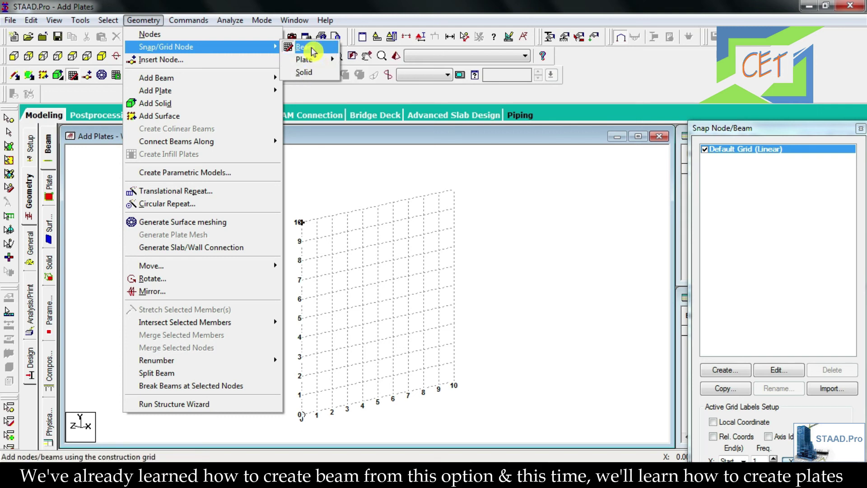
{"action": "mouse_move", "coordinate": [311, 61]}
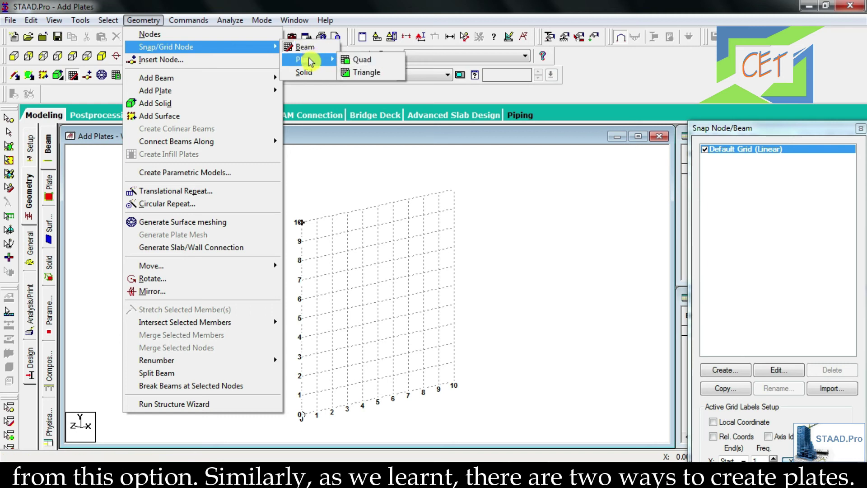
{"action": "left_click", "coordinate": [372, 61]}
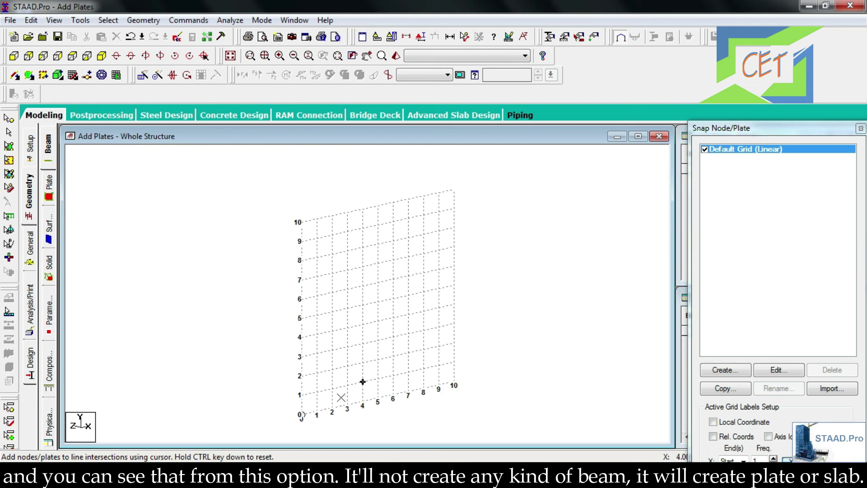
{"action": "left_click", "coordinate": [332, 406]}
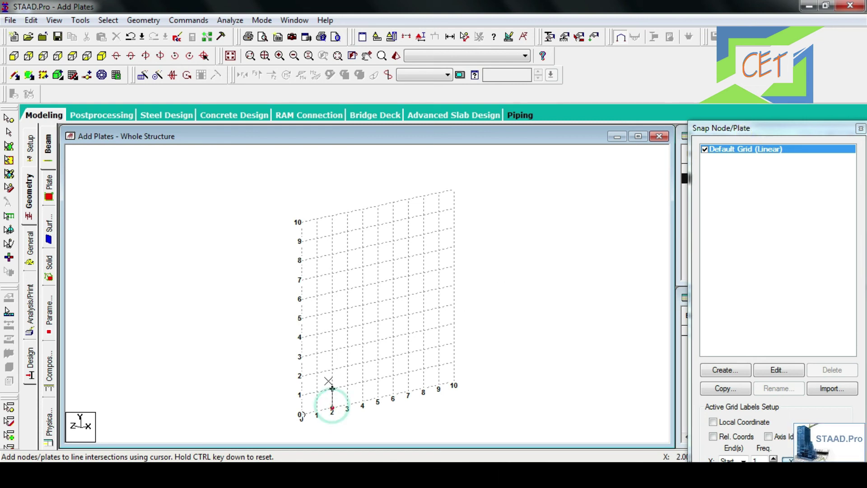
{"action": "left_click", "coordinate": [333, 310]}
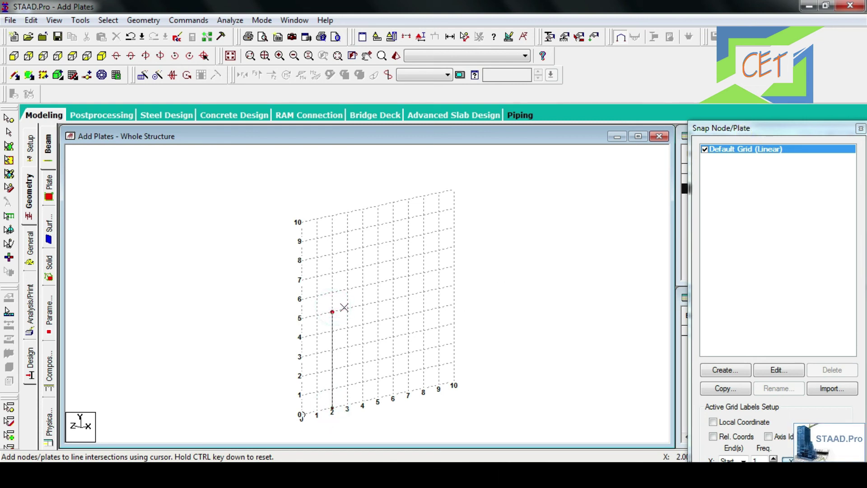
{"action": "left_click", "coordinate": [408, 296]}
{"action": "left_click", "coordinate": [408, 391]}
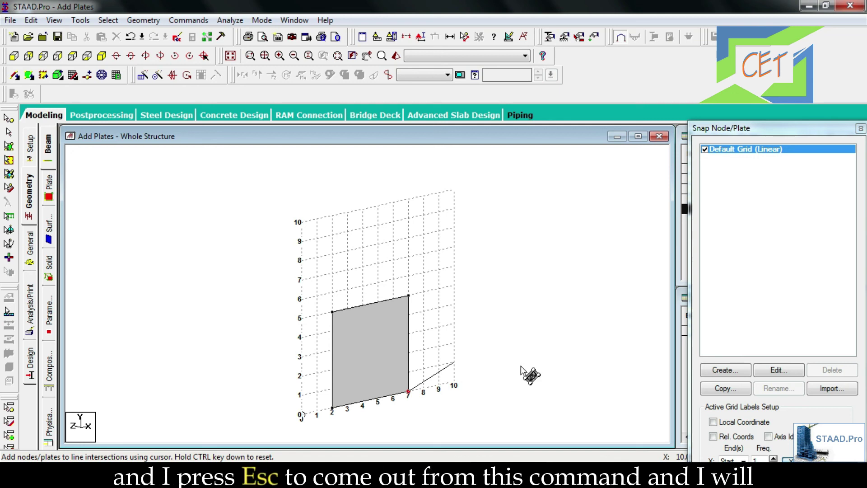
{"action": "key", "text": "Escape"}
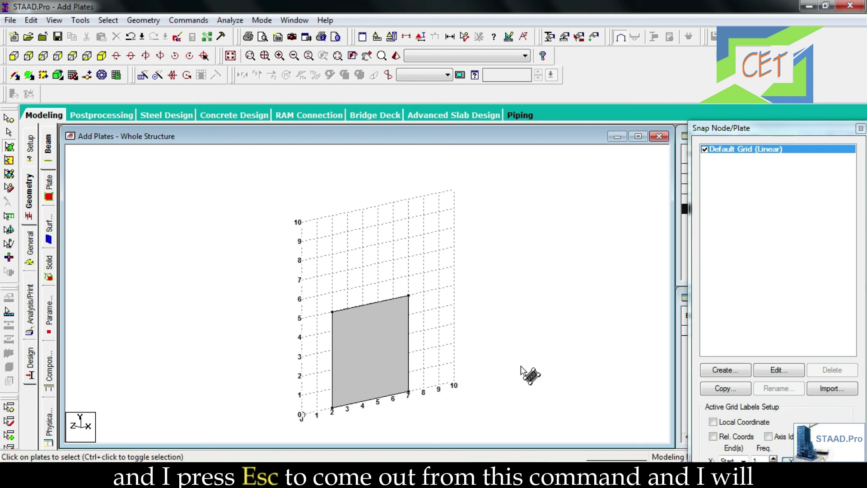
{"action": "left_click", "coordinate": [705, 150]}
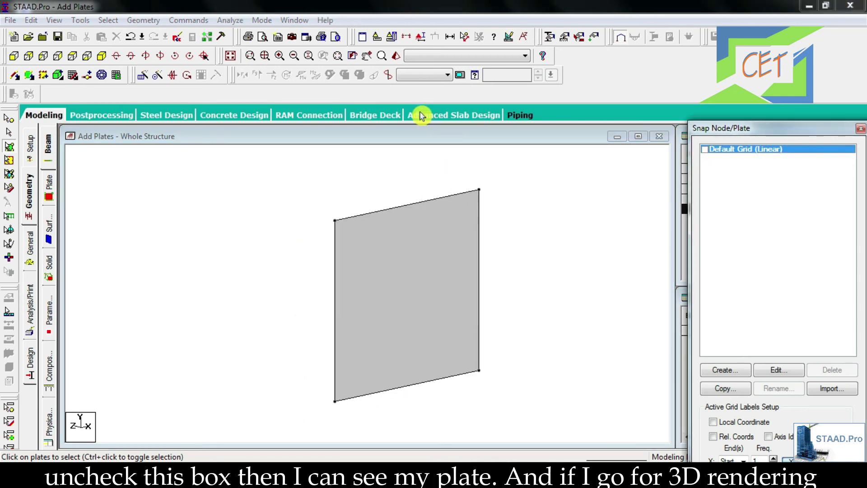
Show the new quad plate in the 3D rendered view, rotate it for inspection and close the view.
{"action": "left_click", "coordinate": [395, 56]}
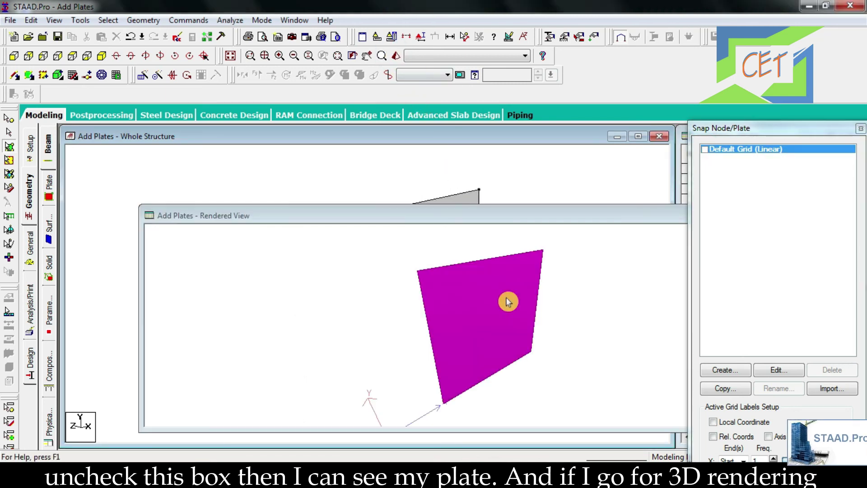
{"action": "left_click_drag", "start_coordinate": [508, 301], "coordinate": [601, 220]}
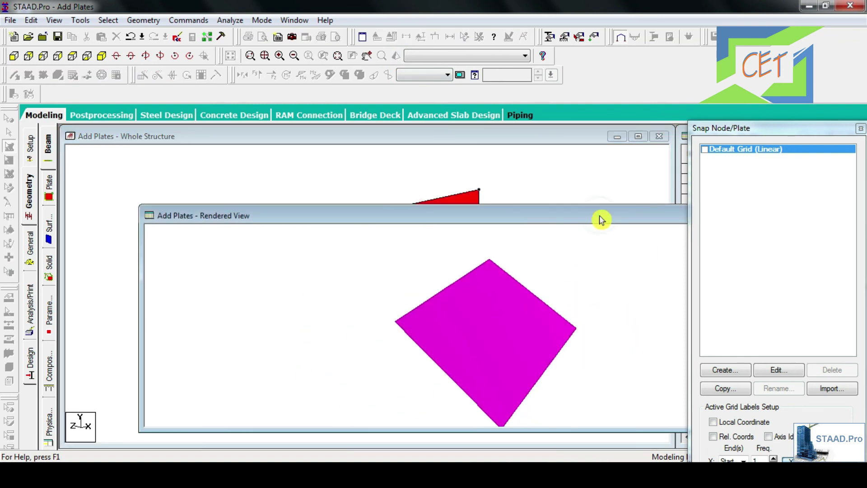
{"action": "double_click", "coordinate": [601, 220]}
{"action": "left_click", "coordinate": [651, 199]}
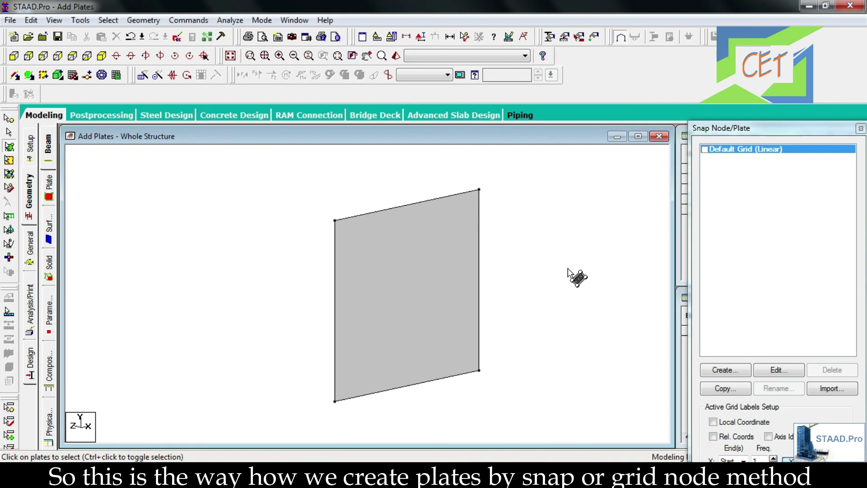